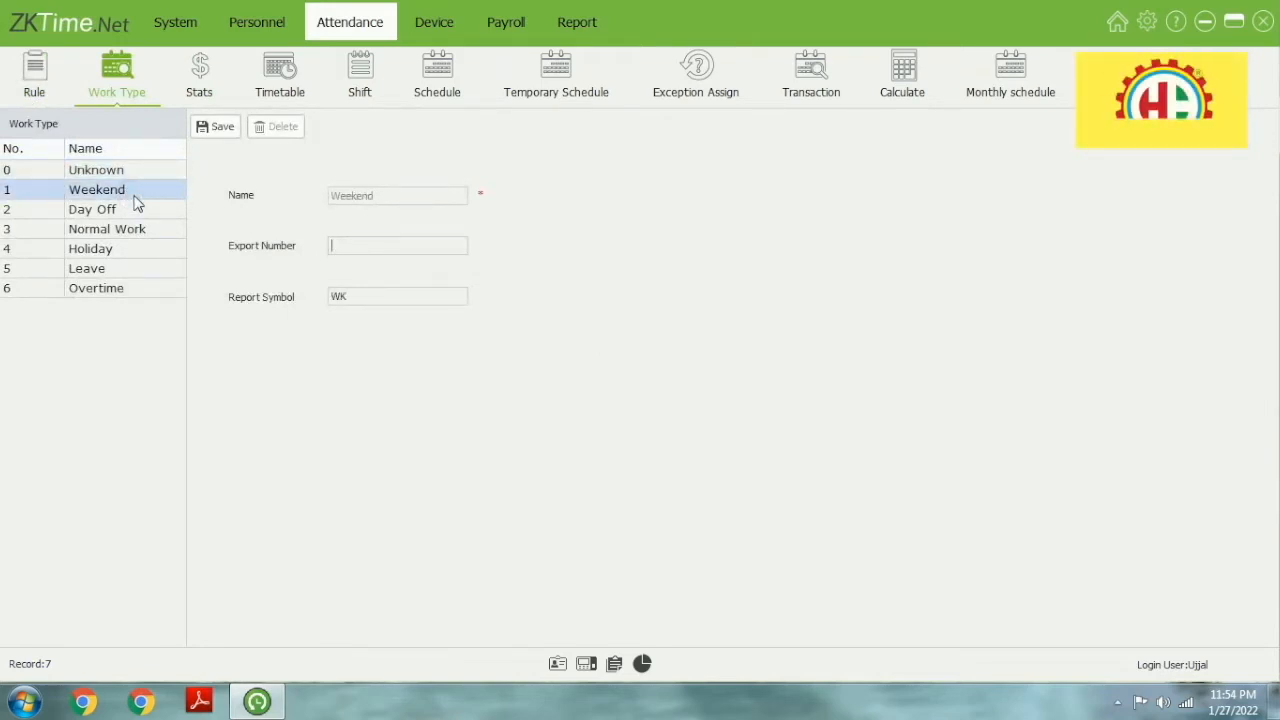
- Look through the settings of the Day Off, Normal Work, Holiday, Leave and Overtime work types
left_click(142, 212)
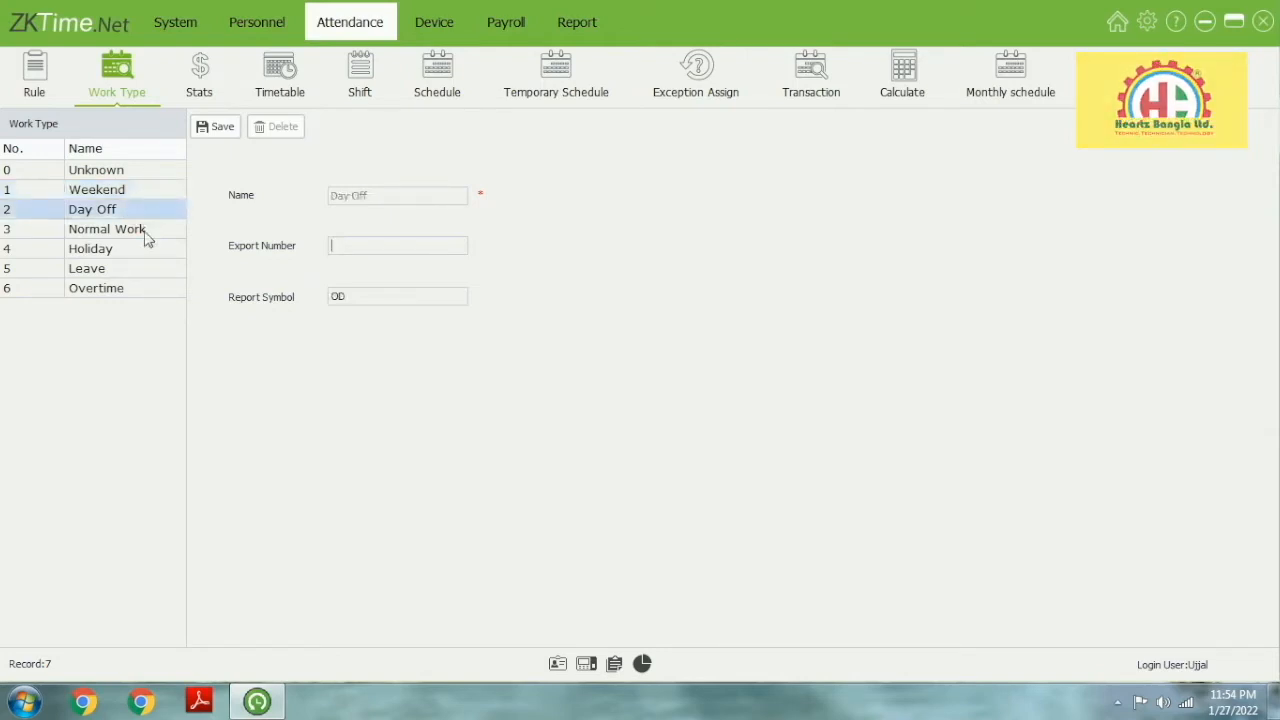
left_click(146, 232)
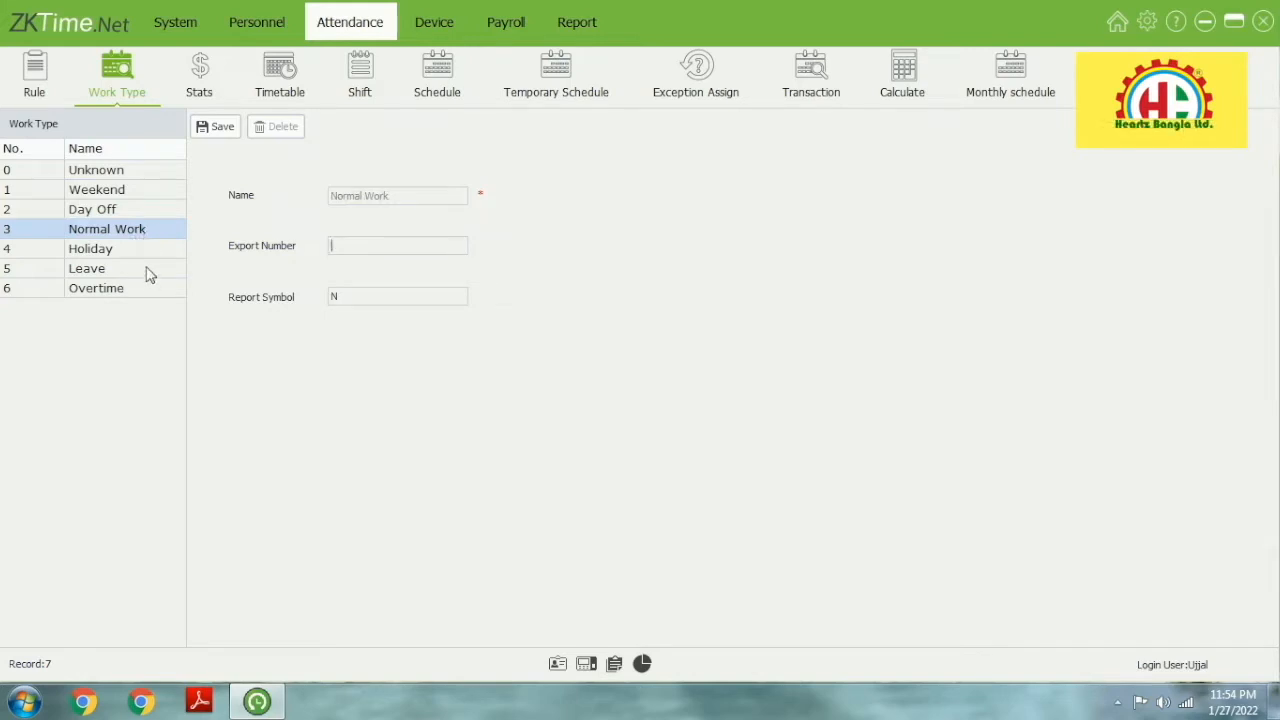
left_click(149, 257)
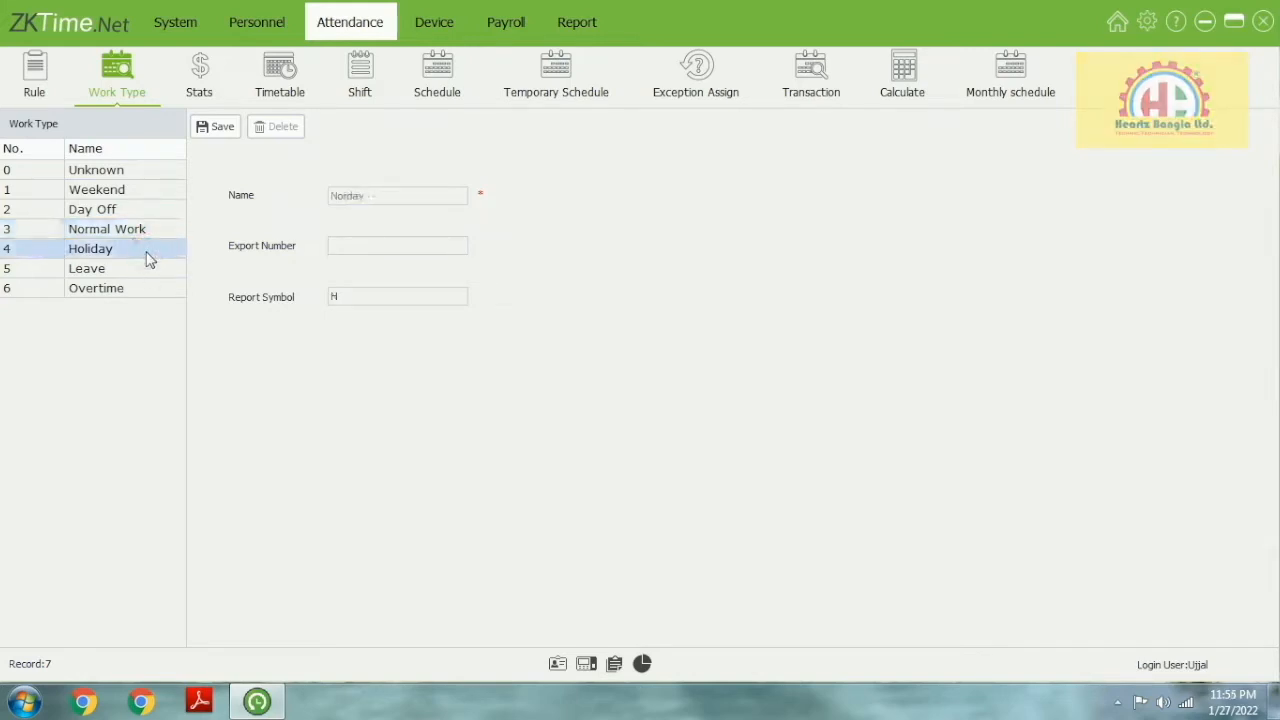
left_click(148, 268)
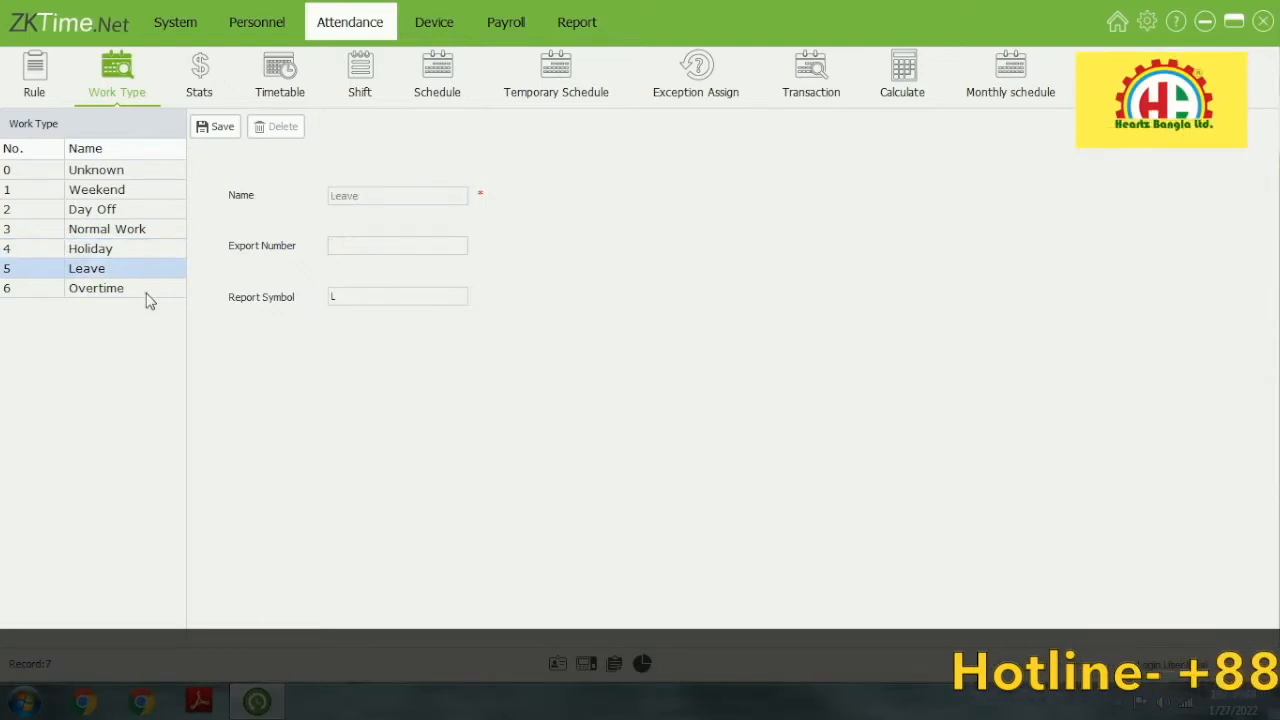
left_click(148, 295)
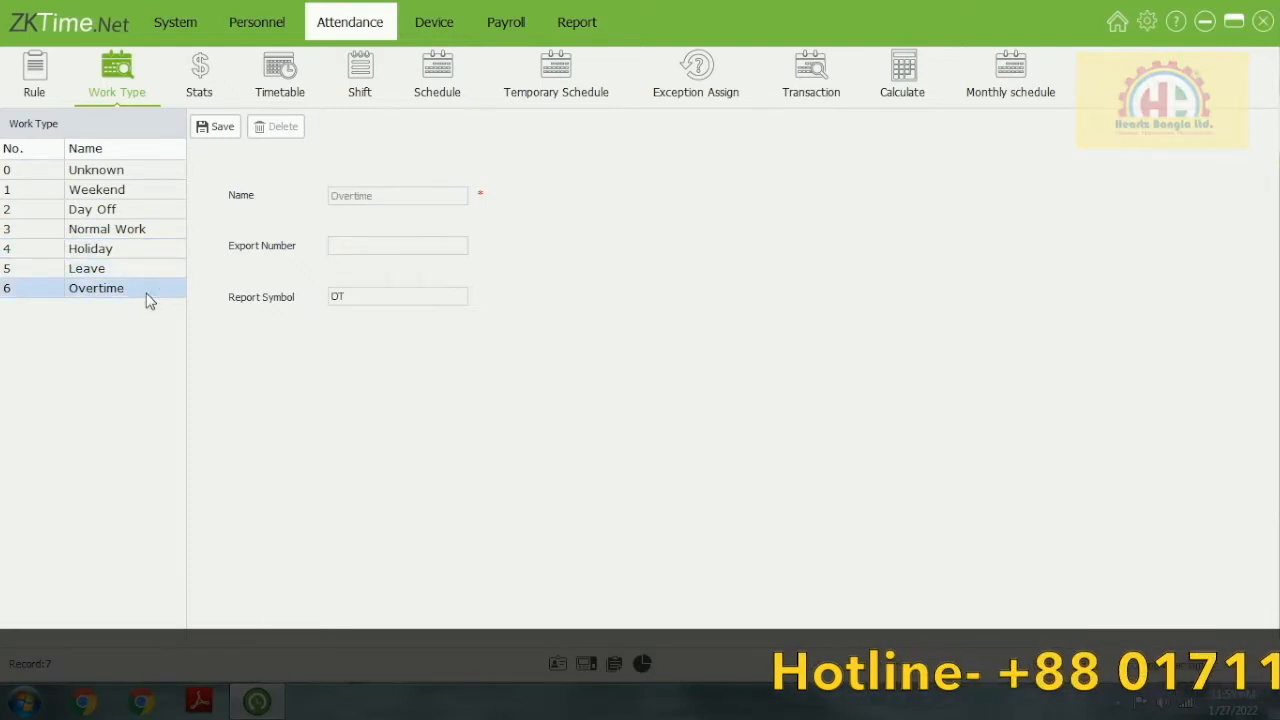
- Examine the name and export number fields of the Unknown and Weekend work types
left_click(120, 174)
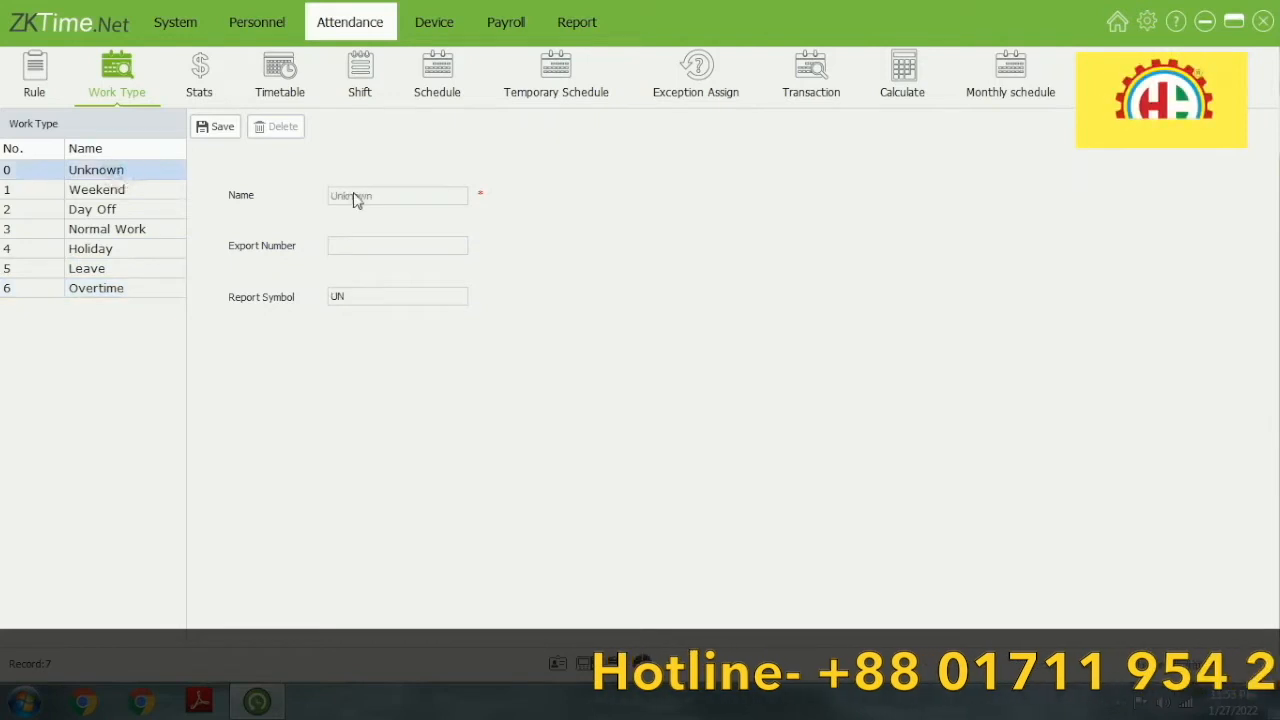
left_click(98, 196)
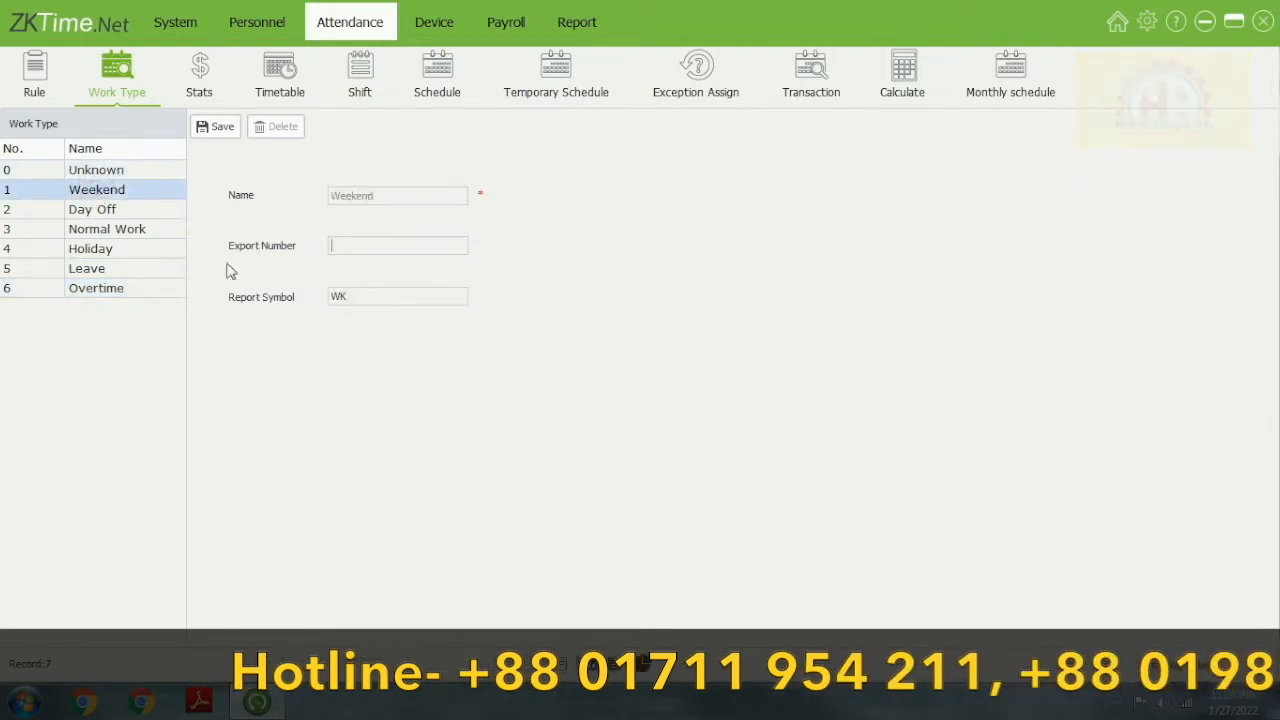
left_click(346, 246)
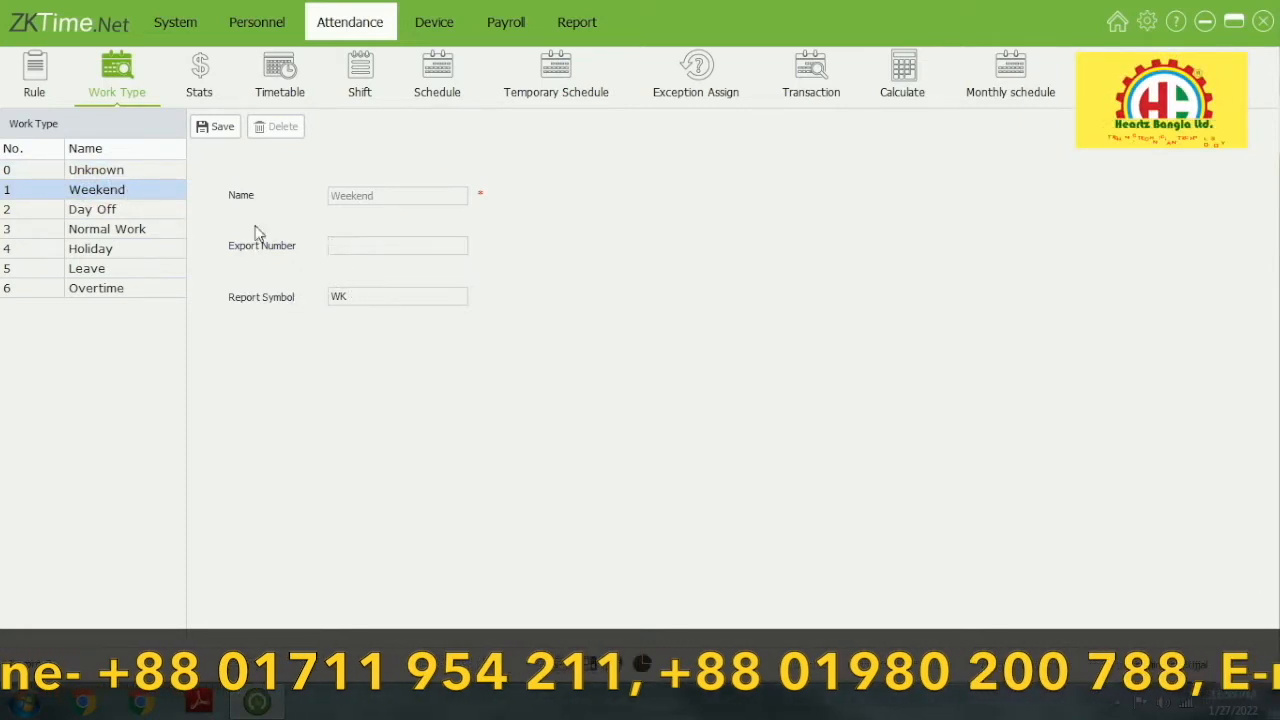
left_click(152, 174)
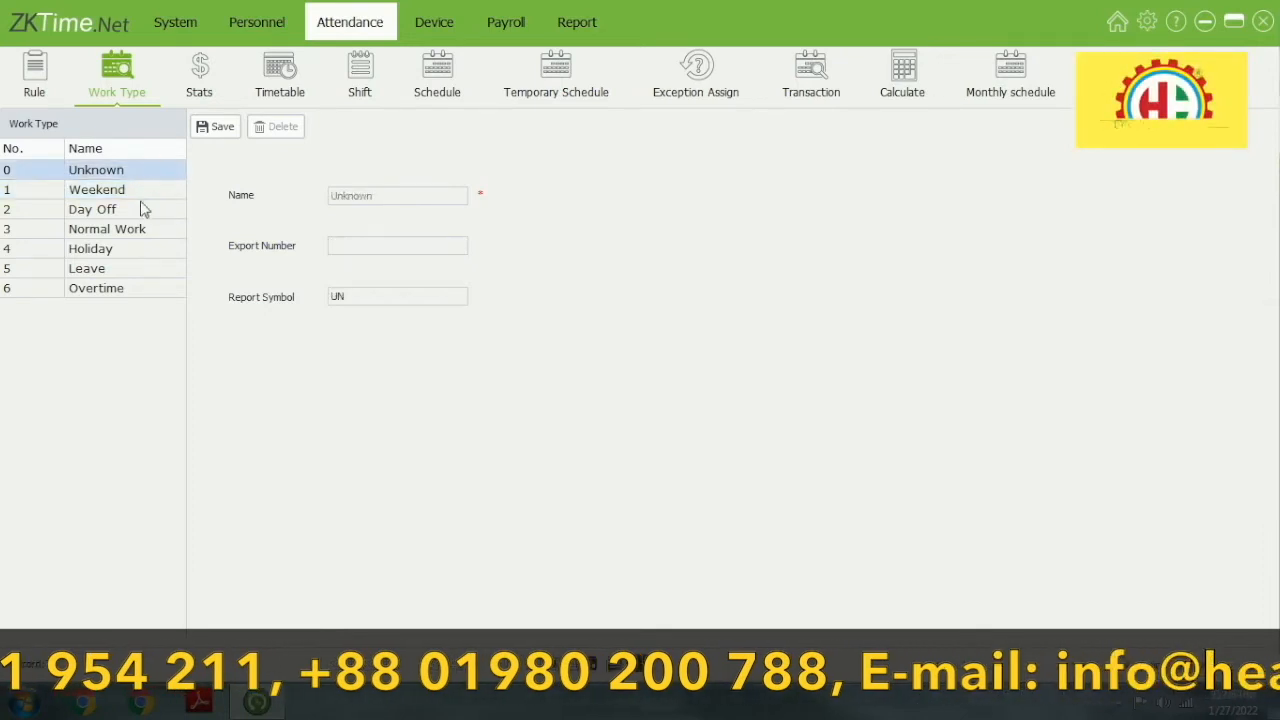
- Check the report symbol of each work type from Weekend through Overtime
left_click(140, 193)
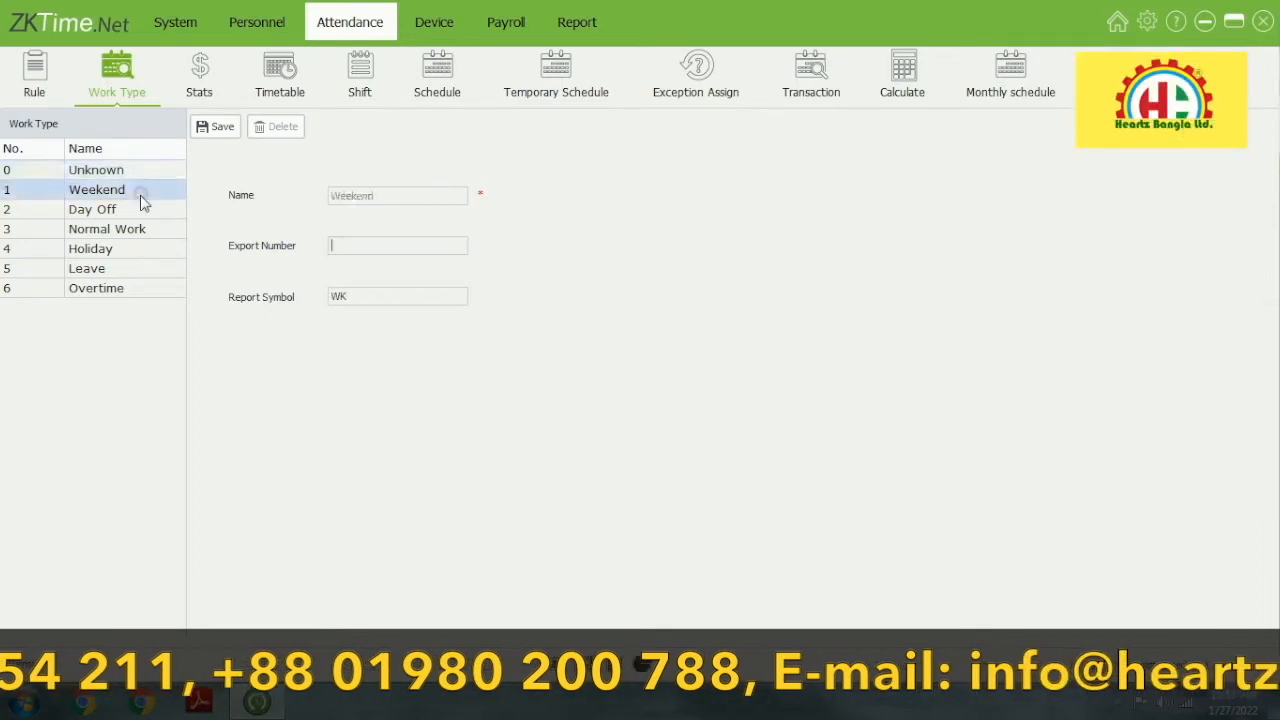
double_click(358, 297)
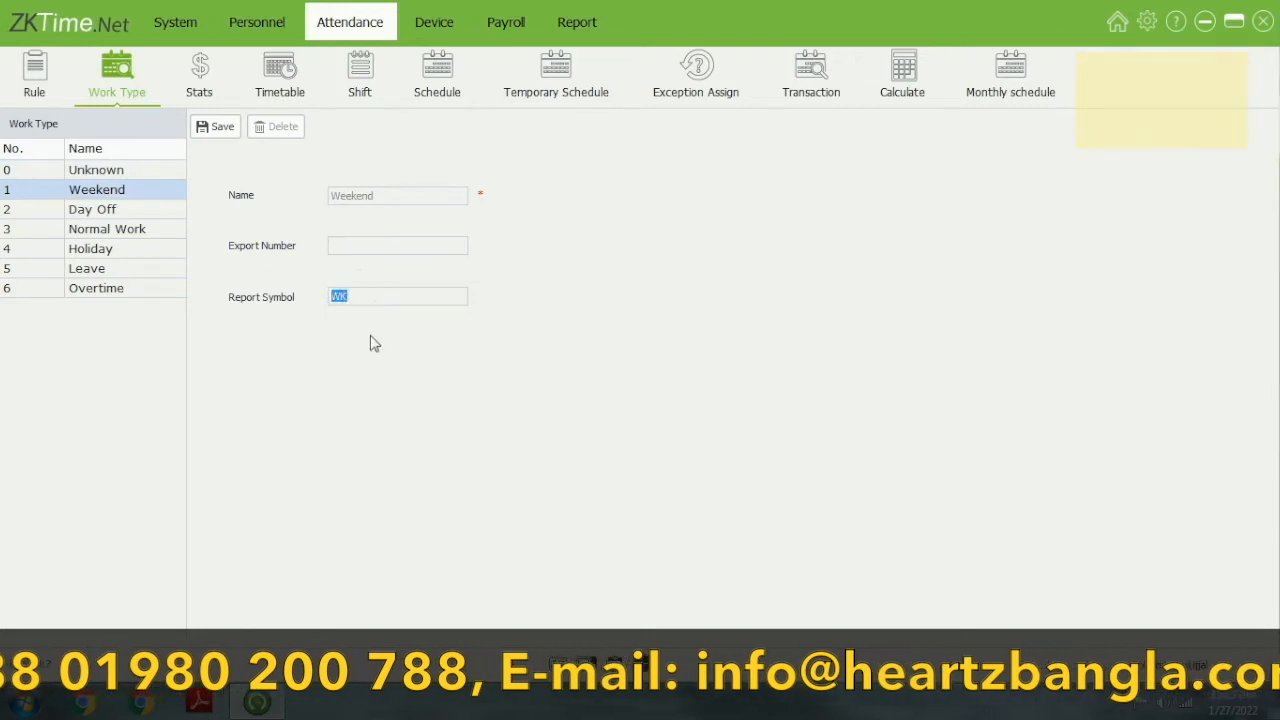
left_click(145, 213)
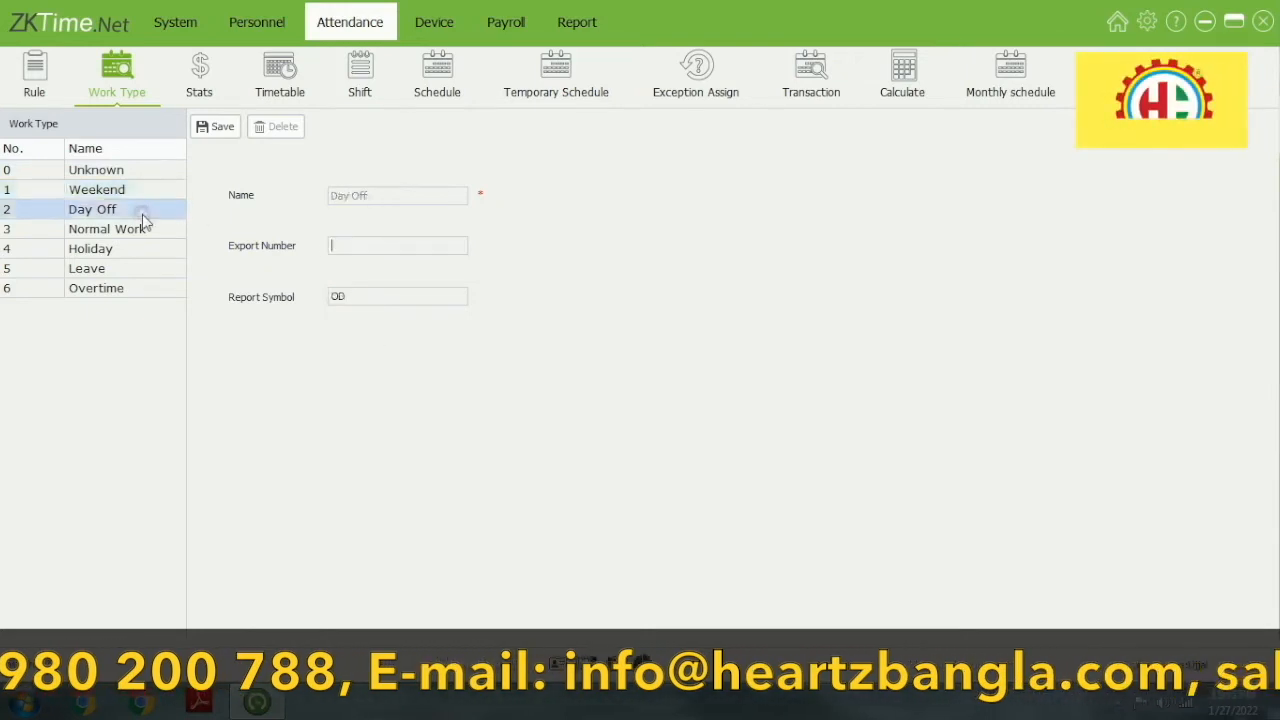
double_click(355, 294)
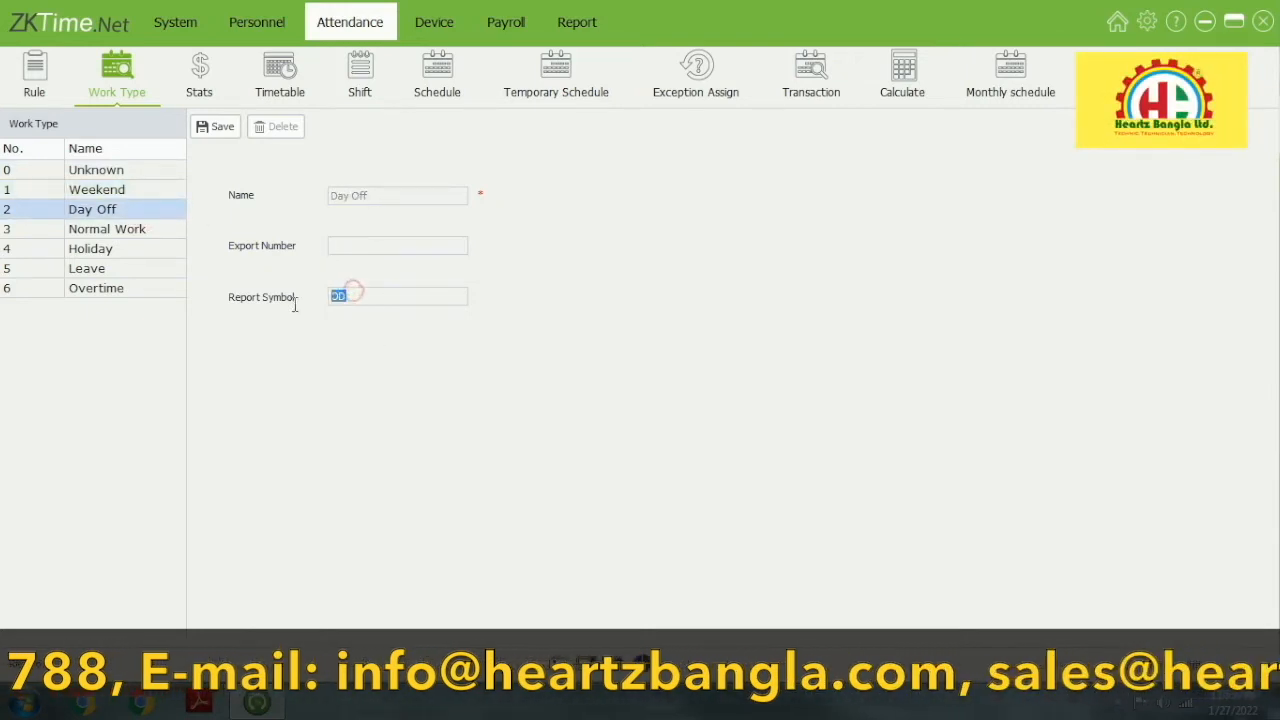
left_click(172, 237)
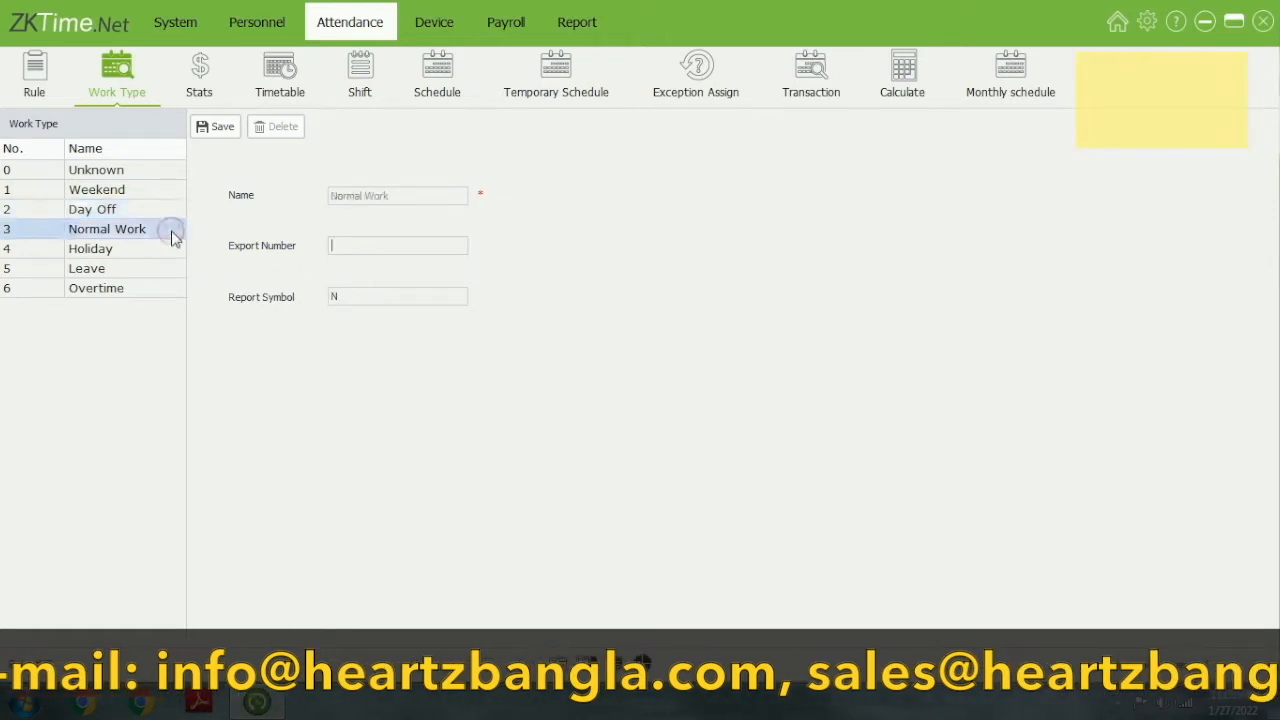
double_click(366, 291)
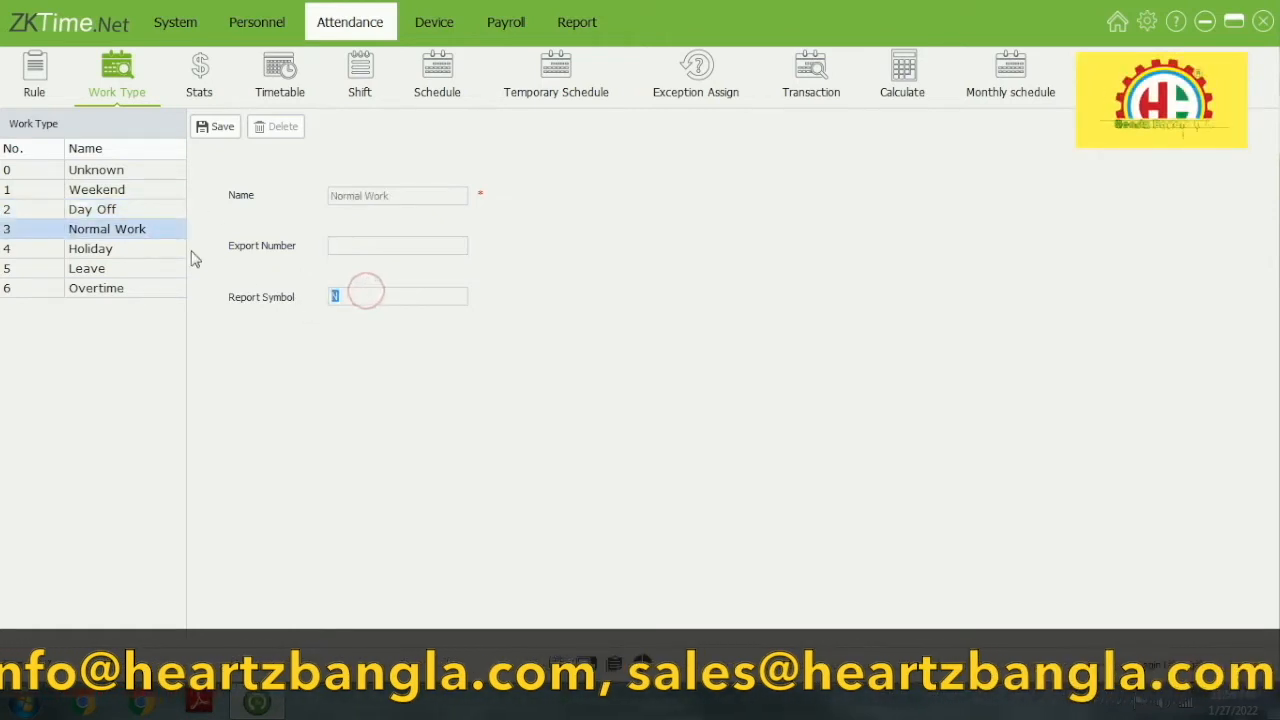
left_click(155, 252)
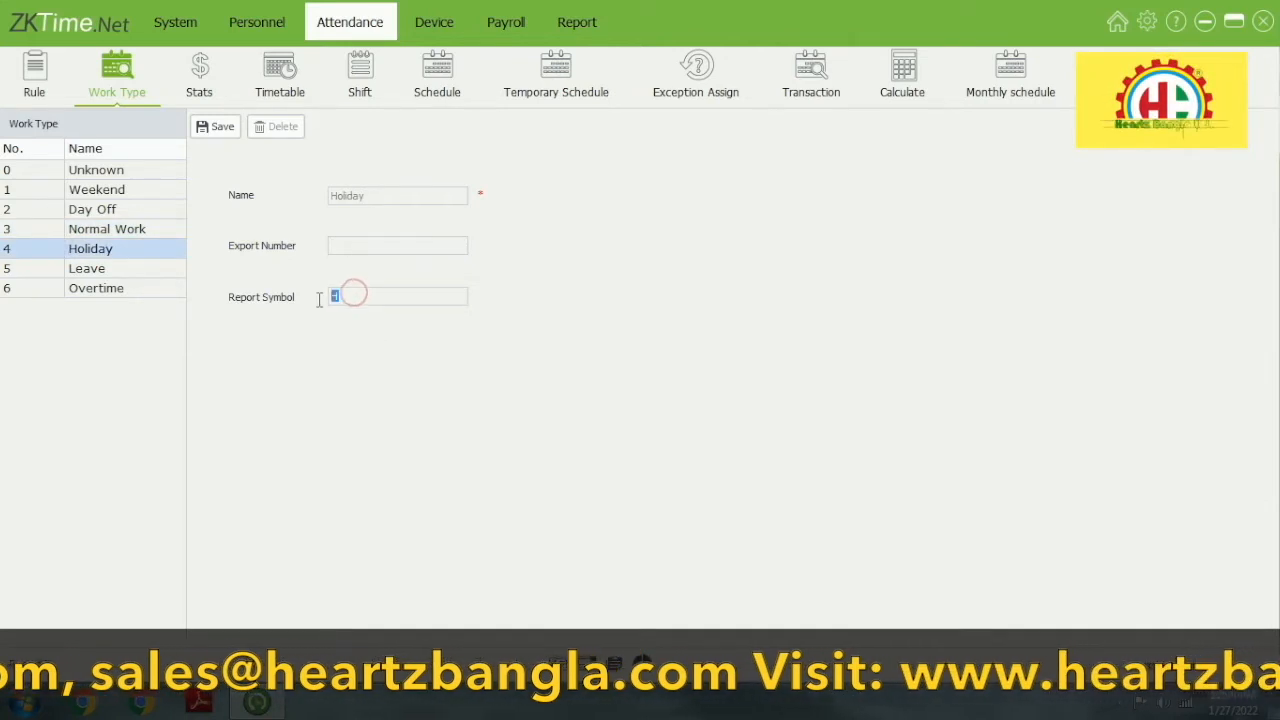
left_click(129, 270)
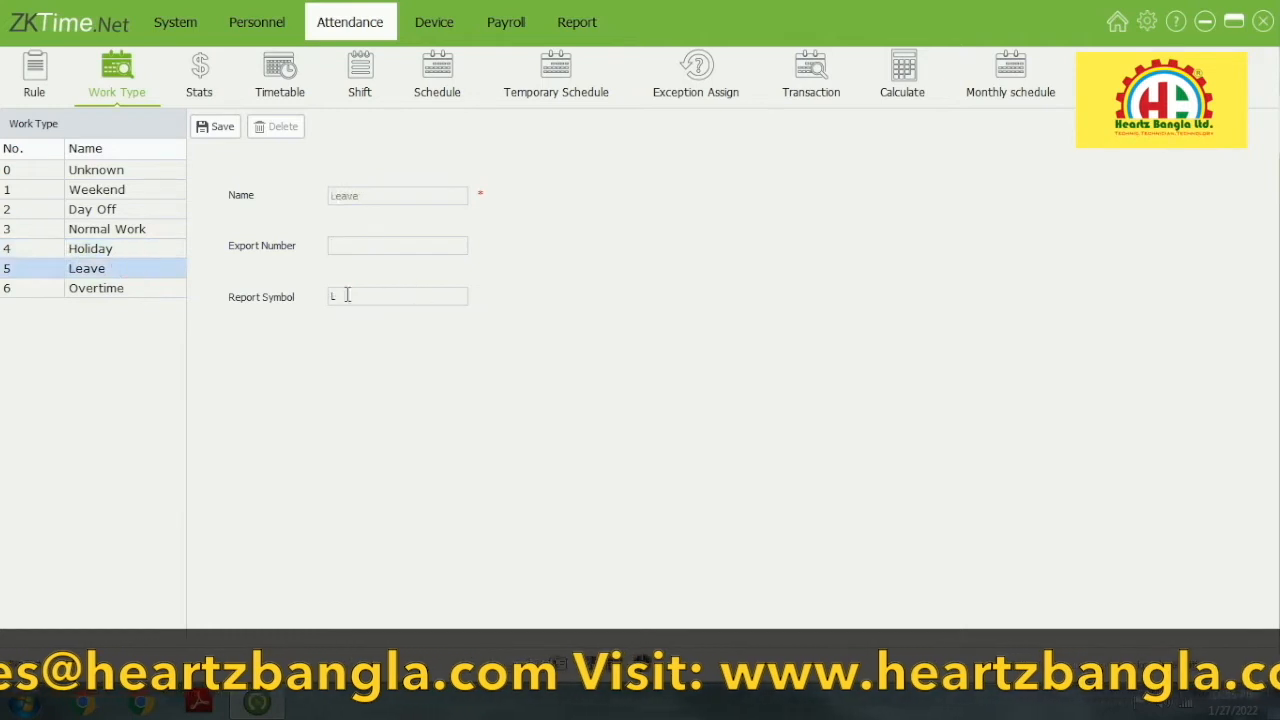
left_click(142, 291)
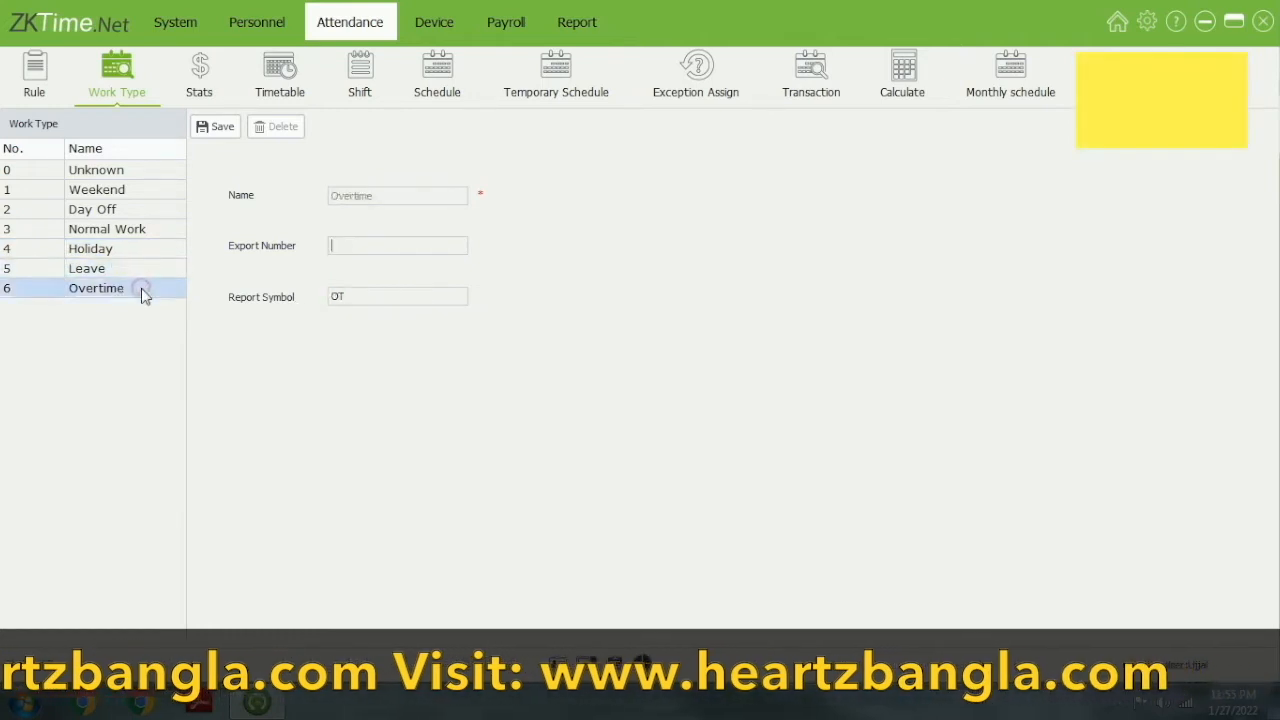
left_click_drag(349, 296, 286, 303)
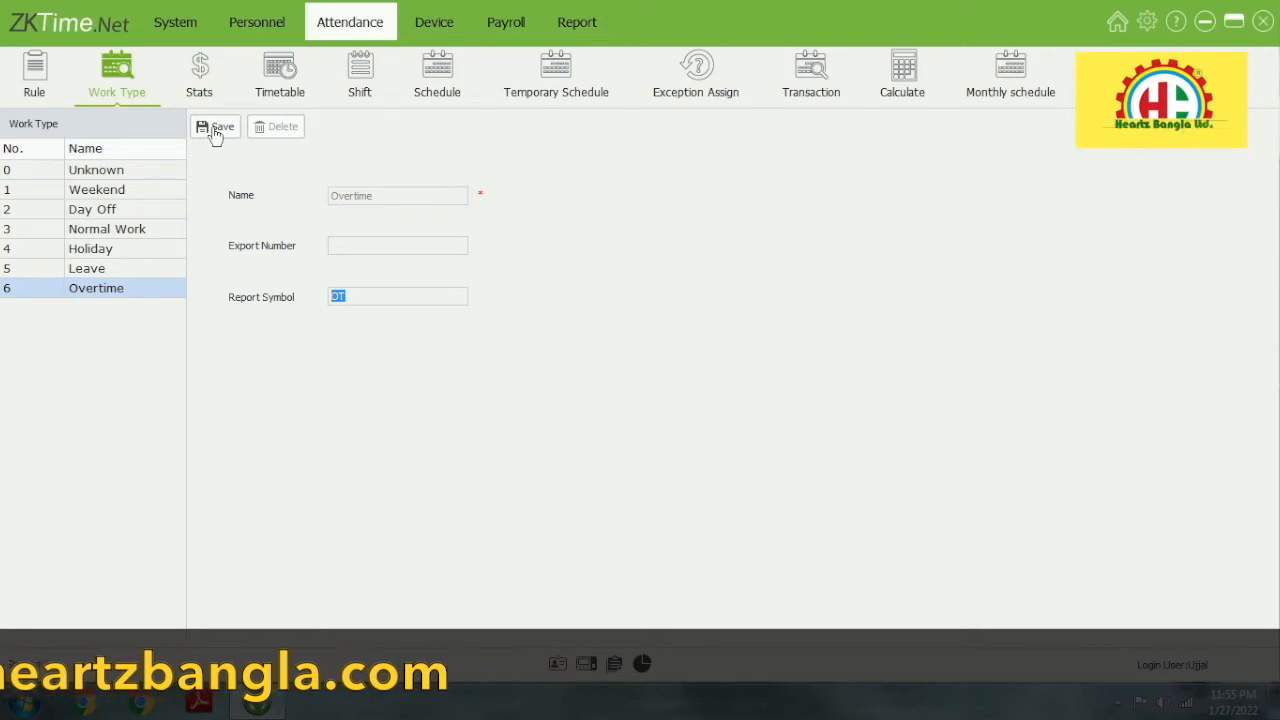
- Open the attendance stats and check the report symbols of Required Work, Actual Work and Round Work
left_click(191, 79)
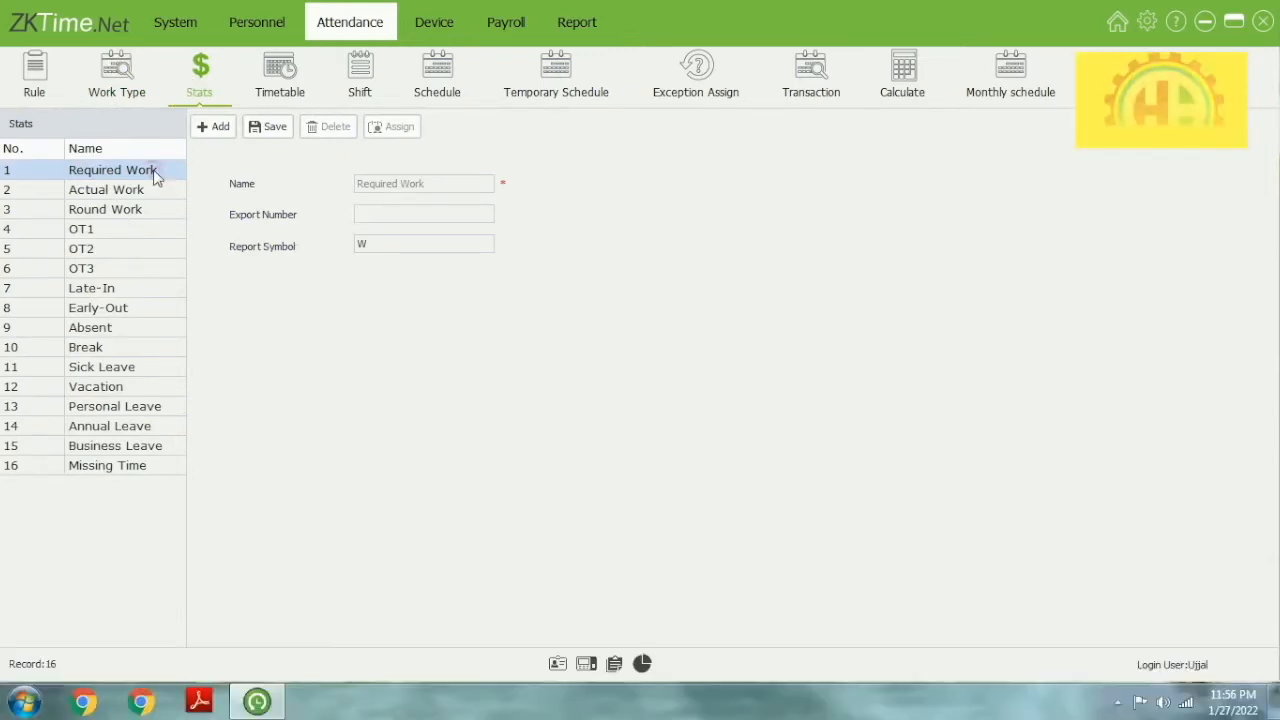
left_click(155, 176)
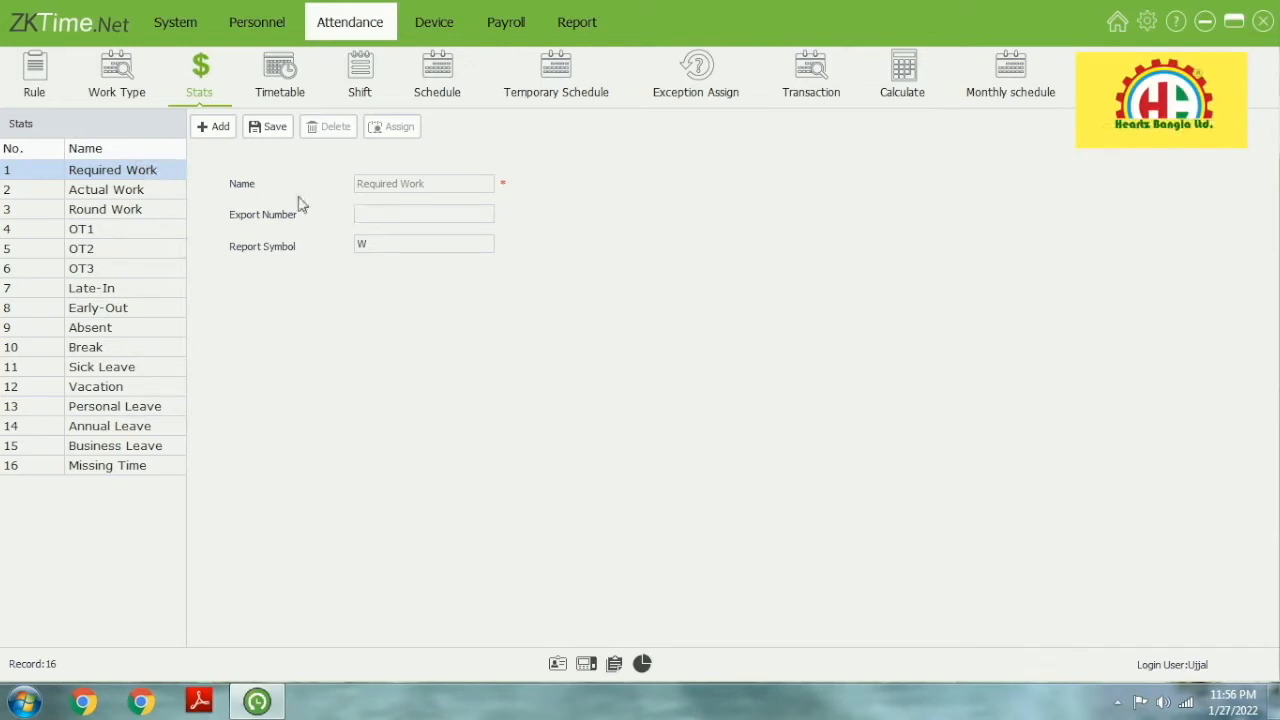
left_click_drag(368, 241, 346, 246)
left_click(152, 189)
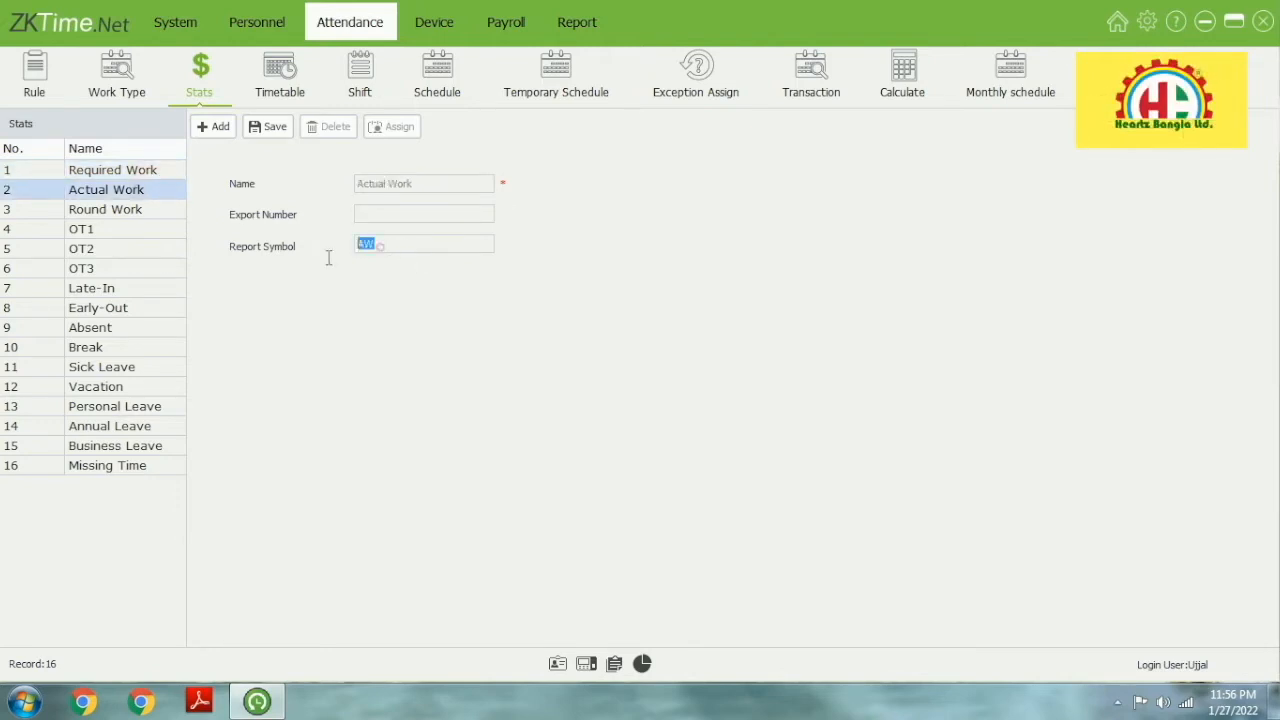
left_click(123, 219)
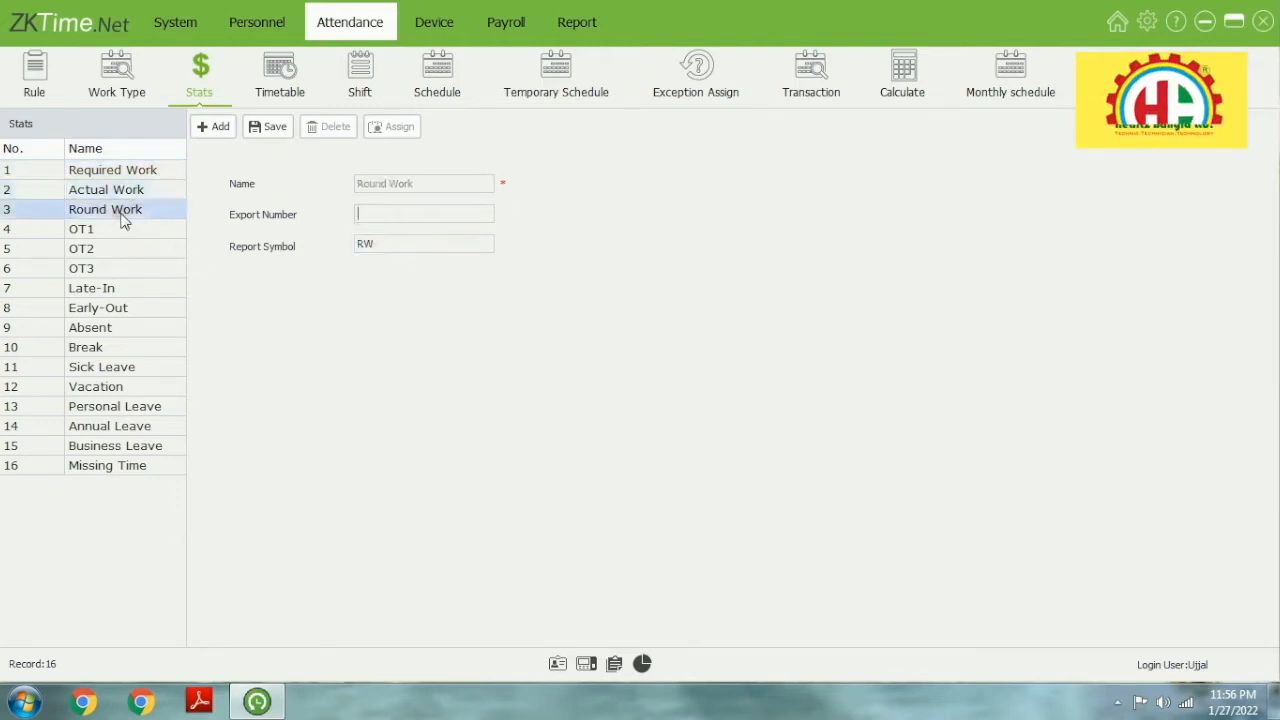
left_click(288, 220)
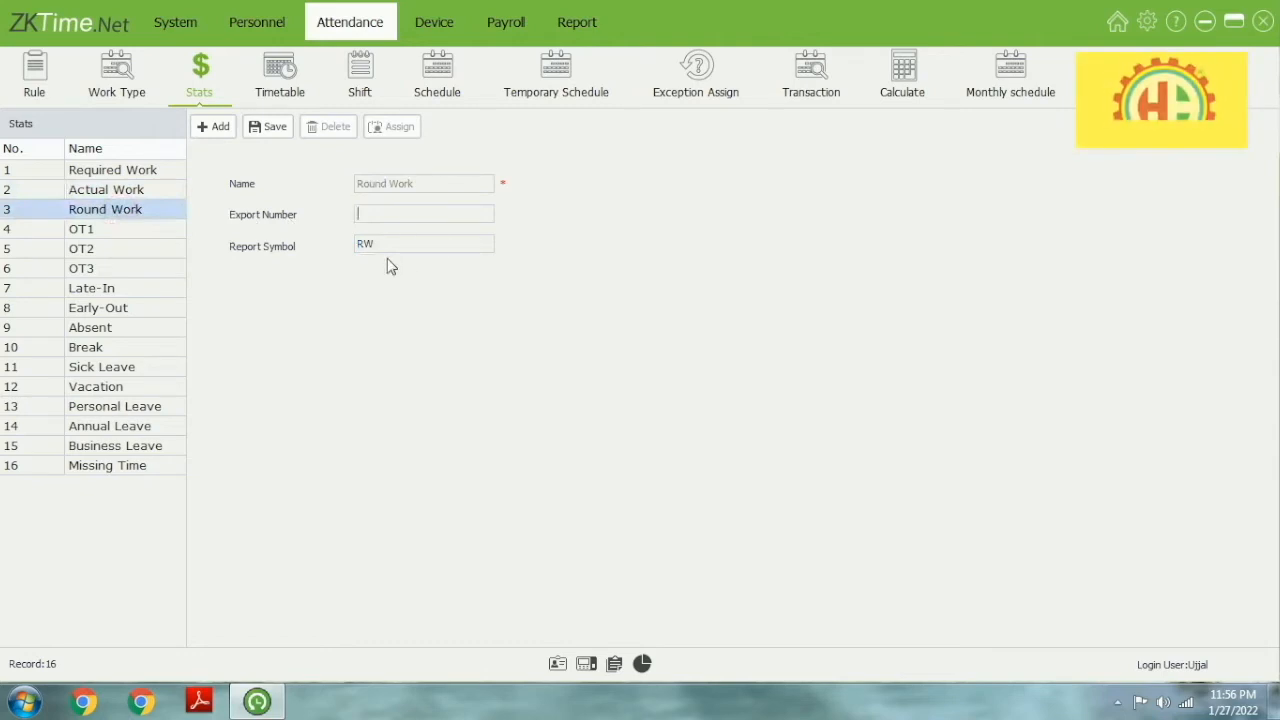
- Review the report symbols of the three overtime stats, OT1, OT2 and OT3
left_click(158, 231)
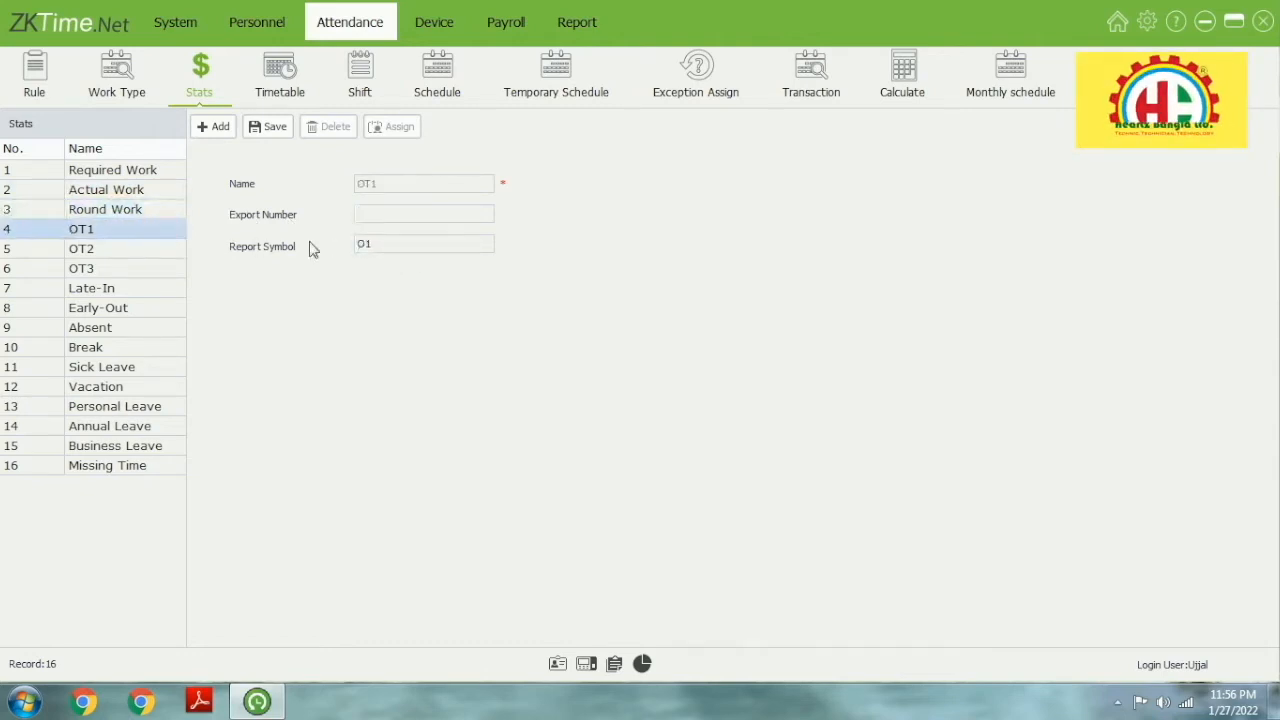
left_click(140, 252)
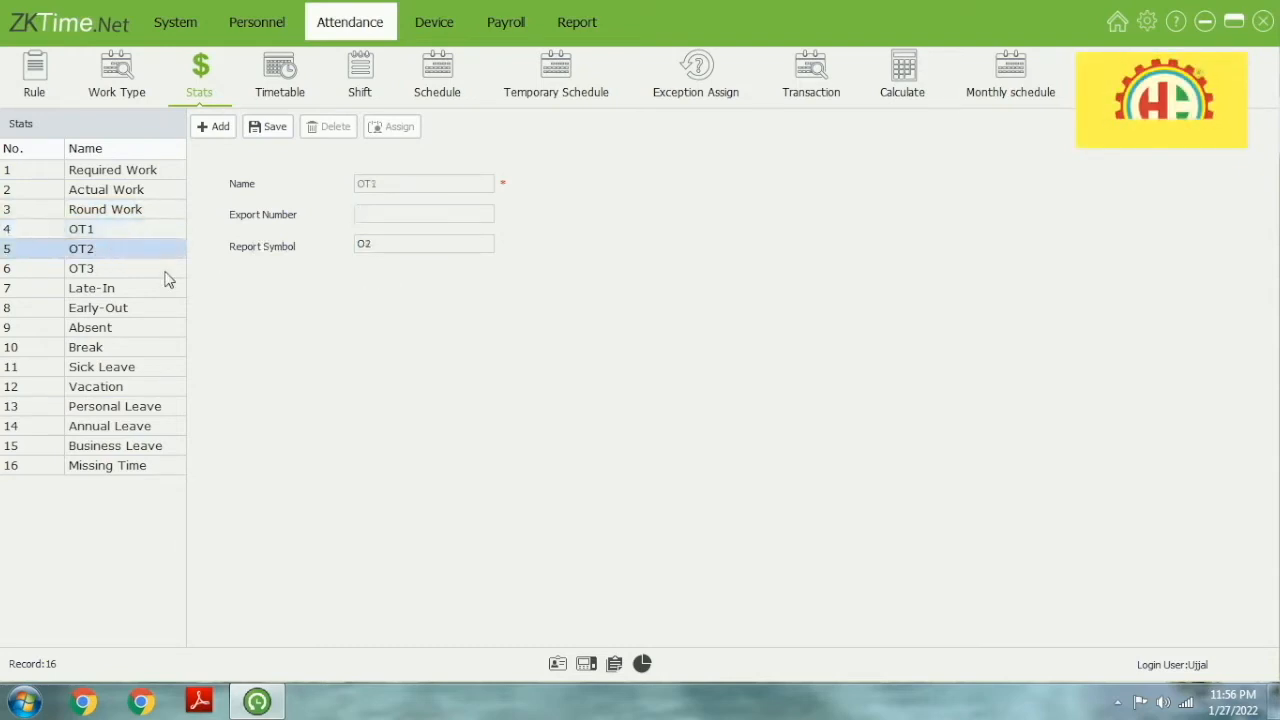
left_click(154, 272)
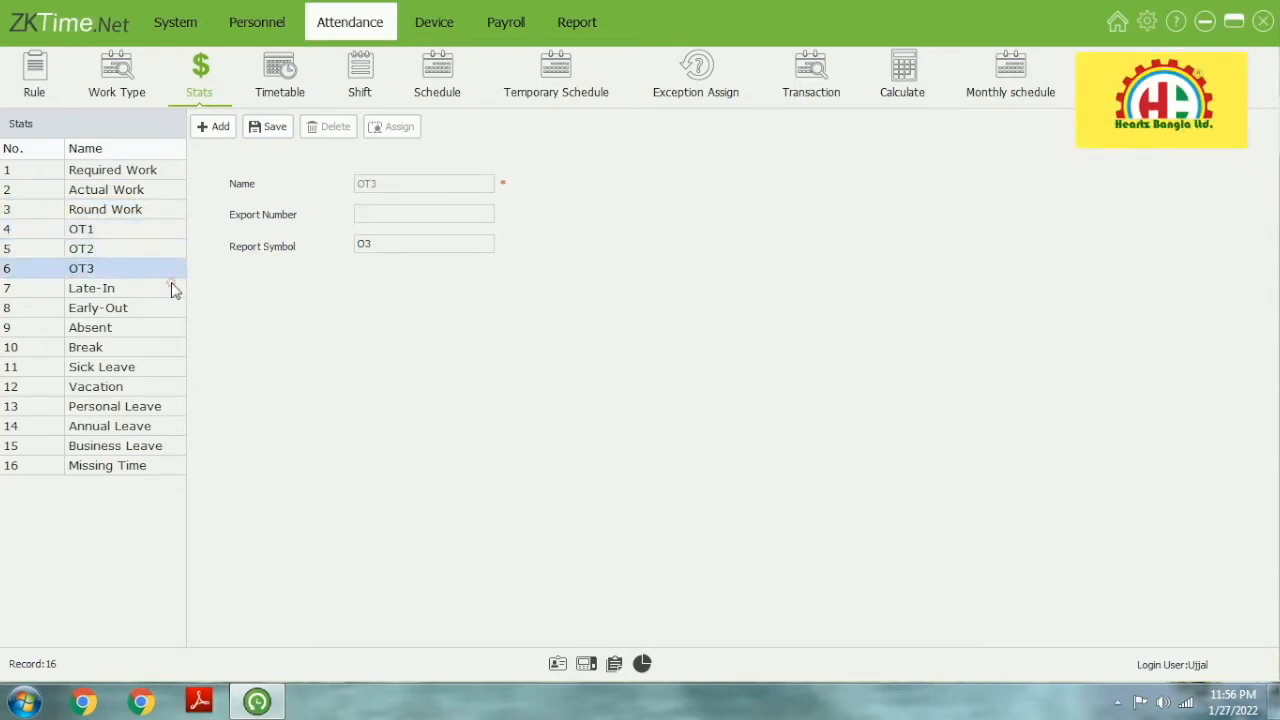
- Check the report symbols of the Late-In, Early-Out, Absent and Break stats
left_click(172, 289)
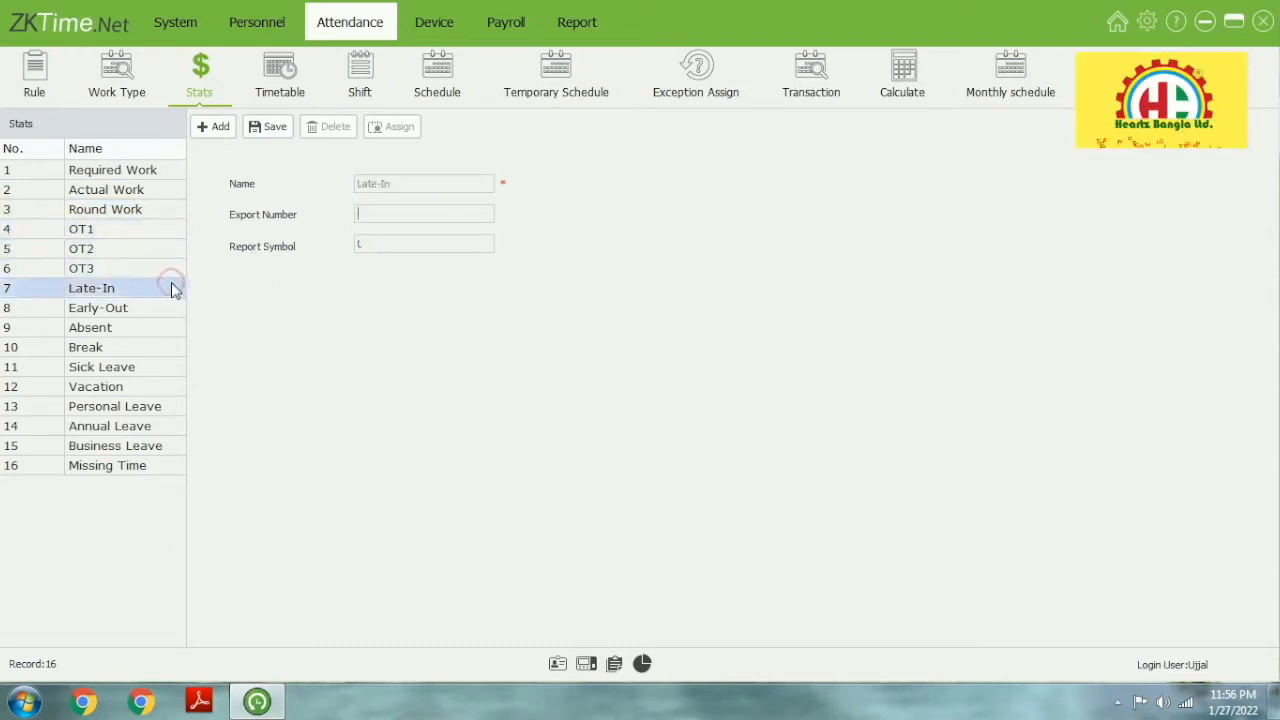
left_click(375, 245)
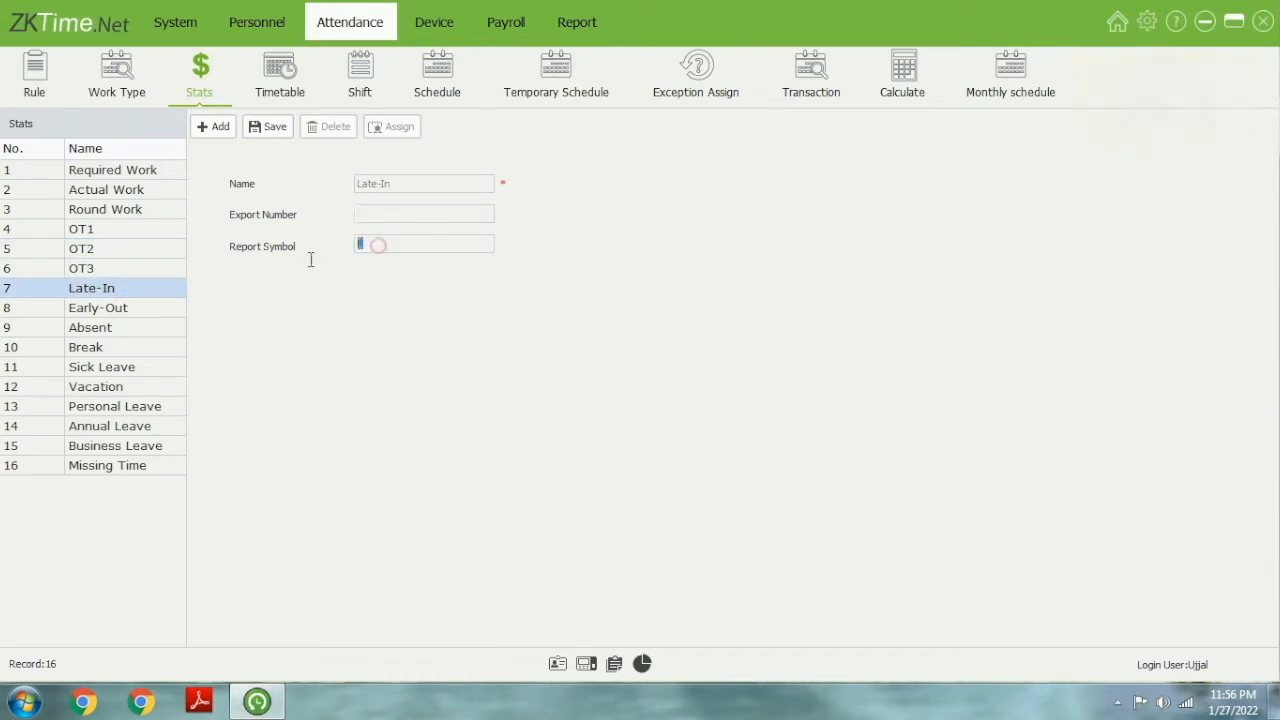
left_click(160, 310)
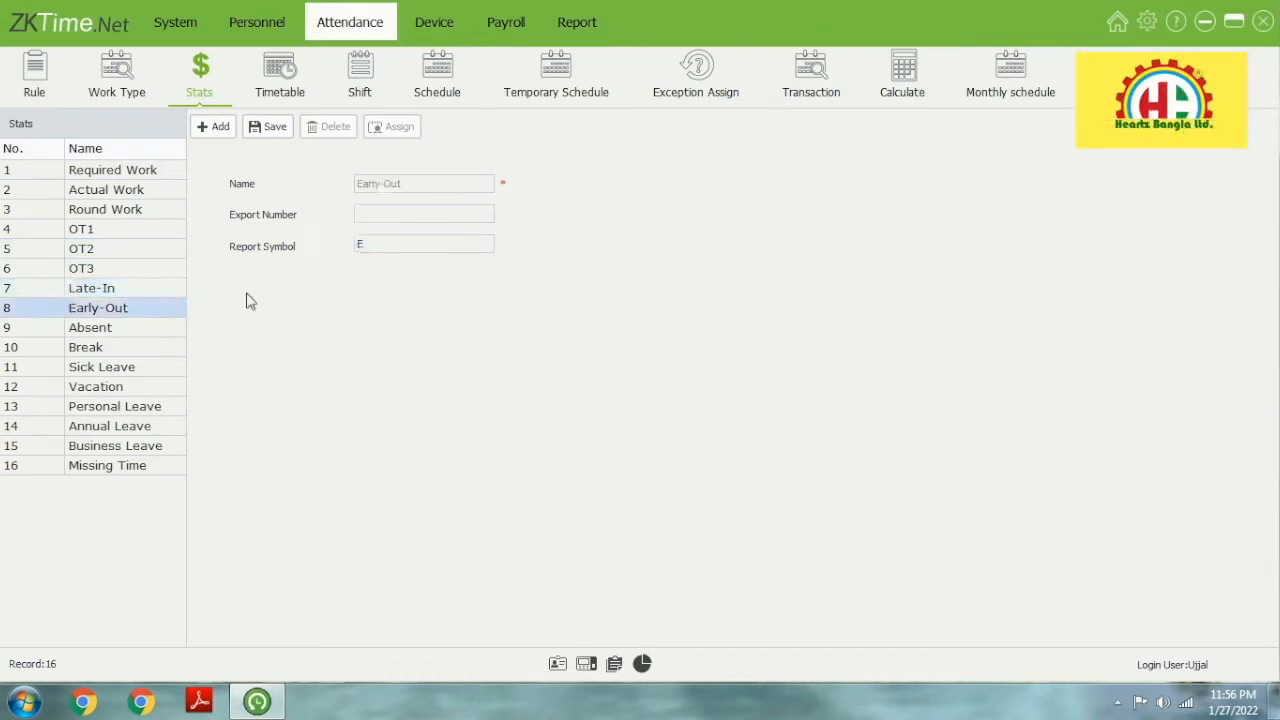
left_click(142, 330)
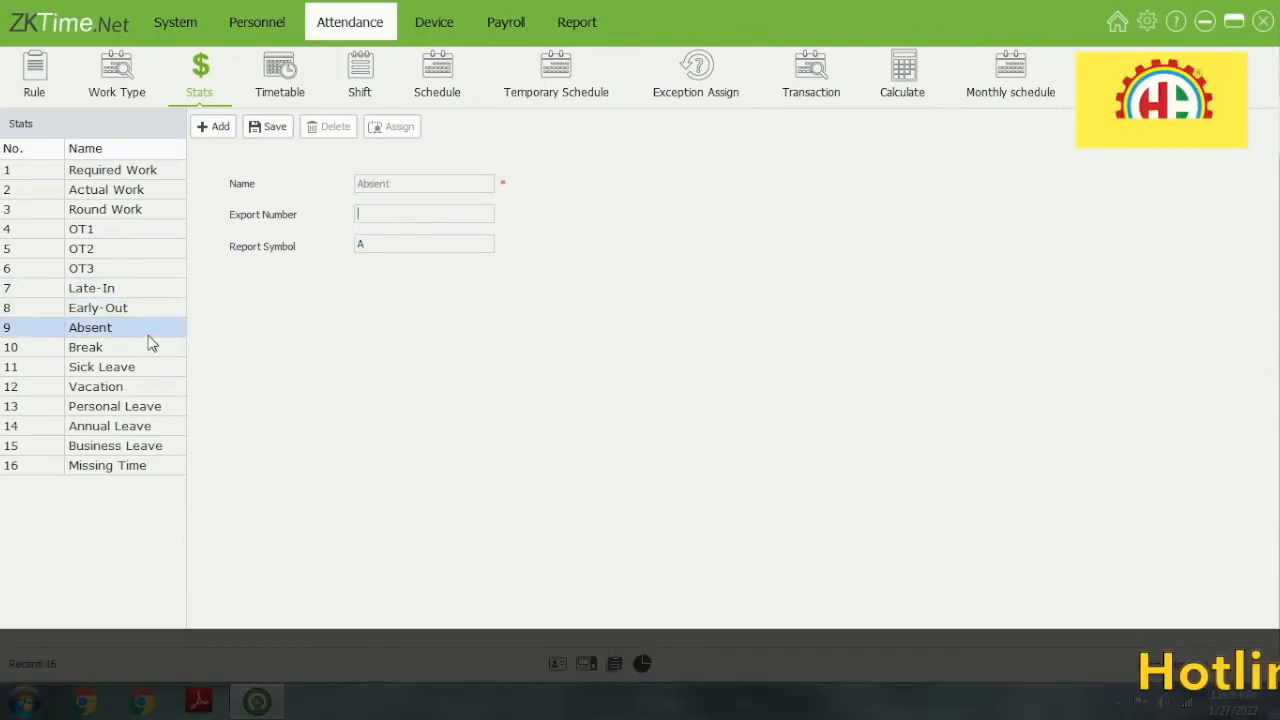
left_click(150, 349)
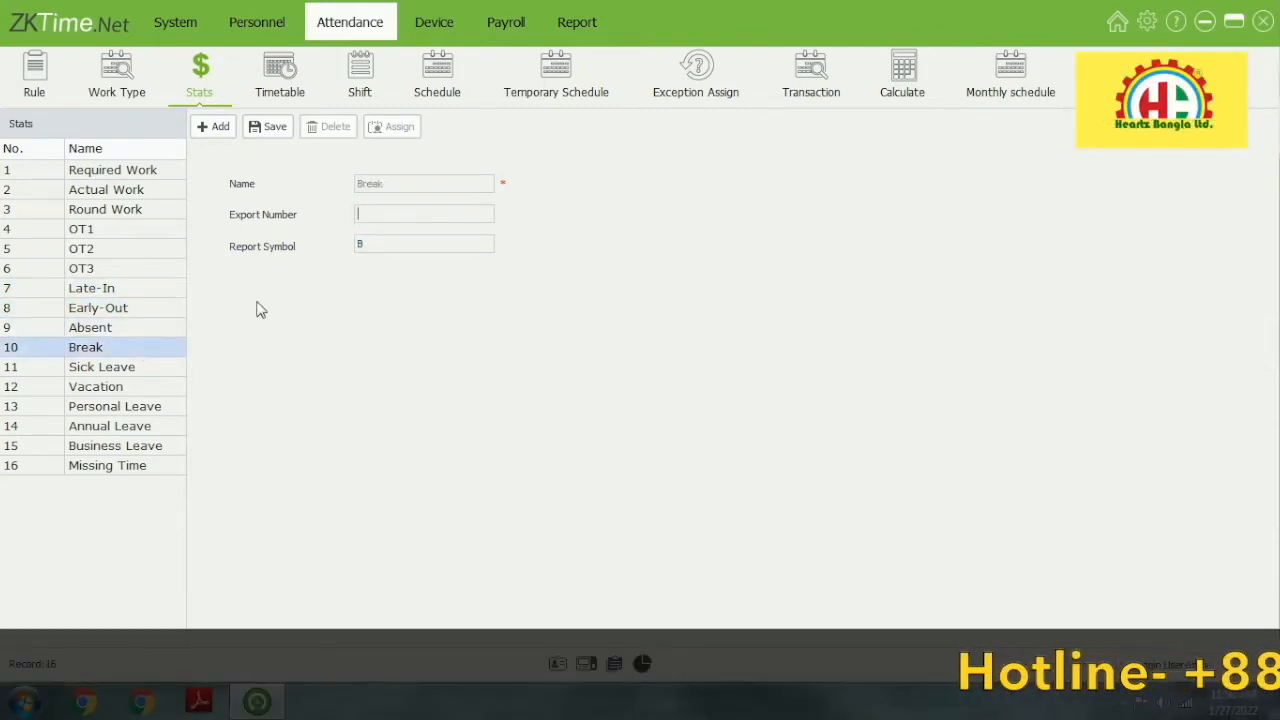
- Examine the Sick Leave stat's report symbol and its leave balance in days
left_click(164, 369)
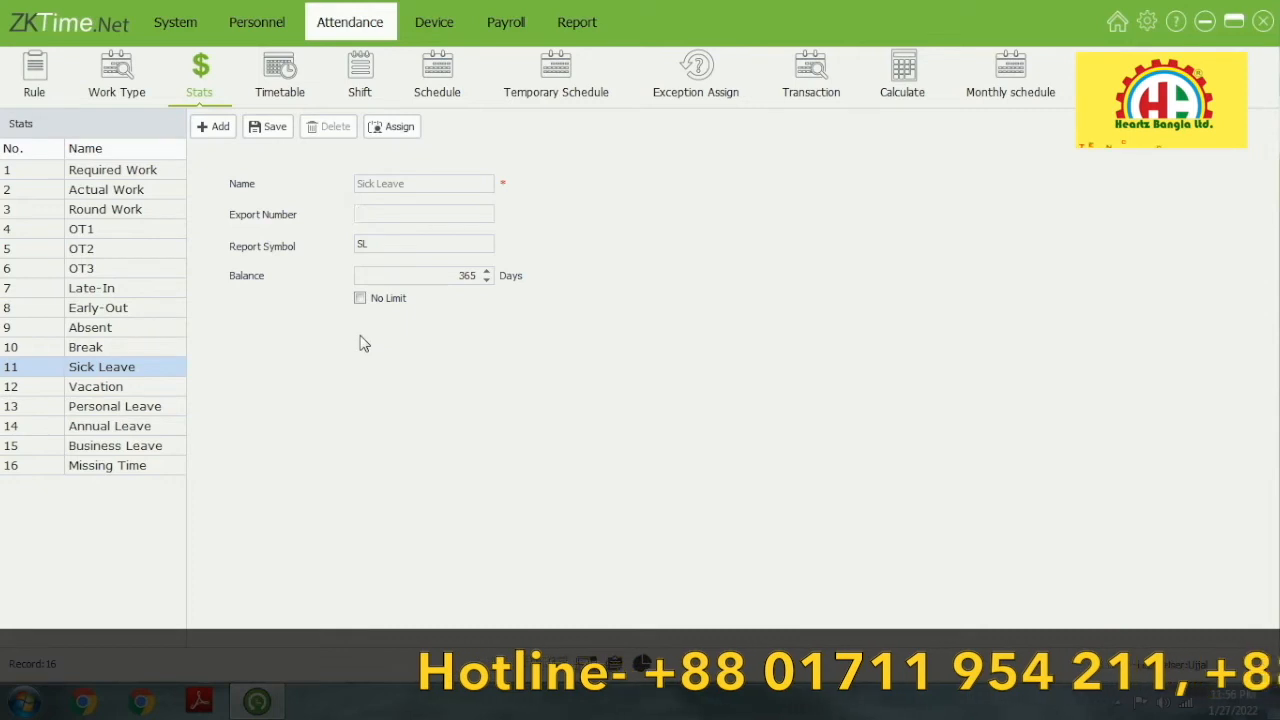
double_click(364, 245)
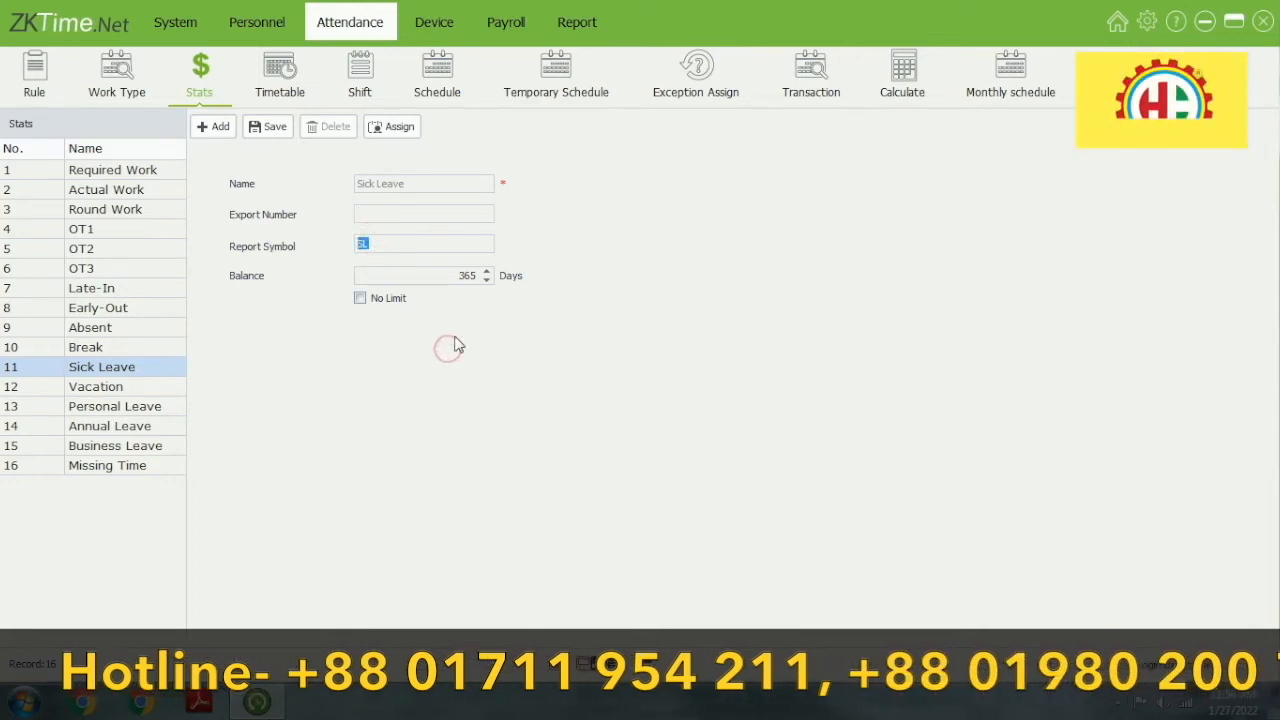
left_click(487, 272)
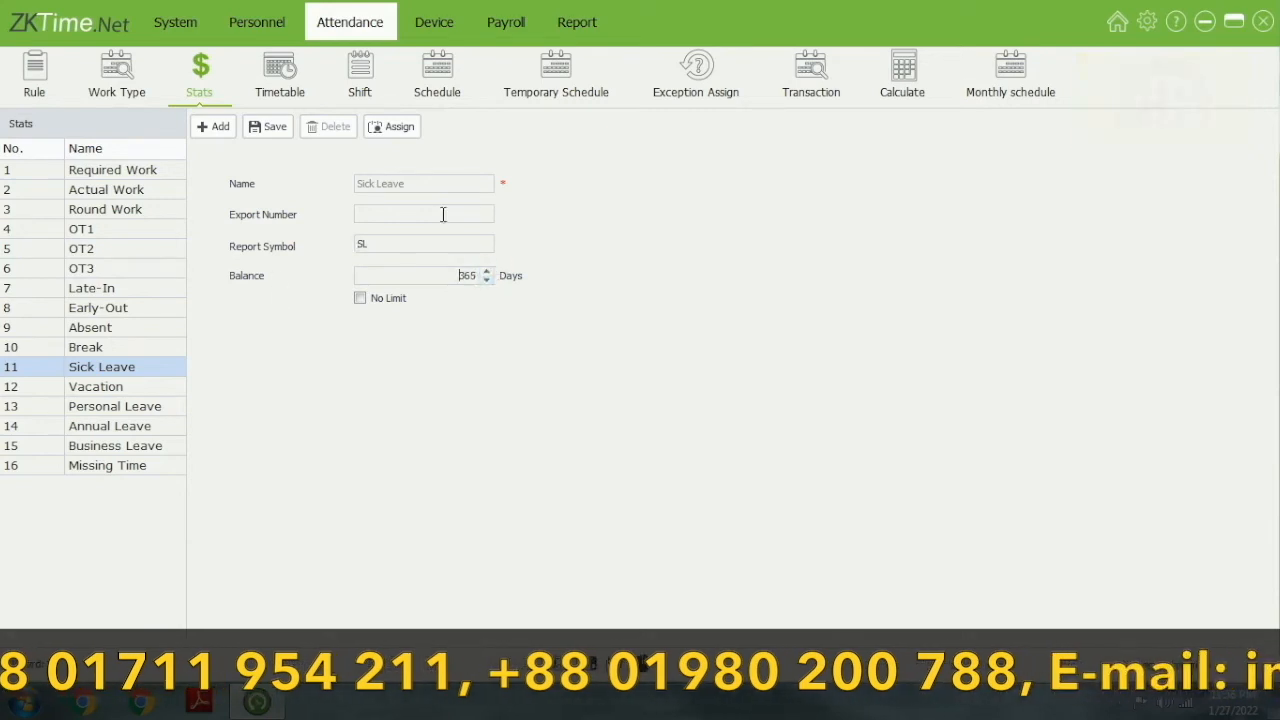
- Set the Sick Leave stat's balance to 10 days and save it
left_click(122, 388)
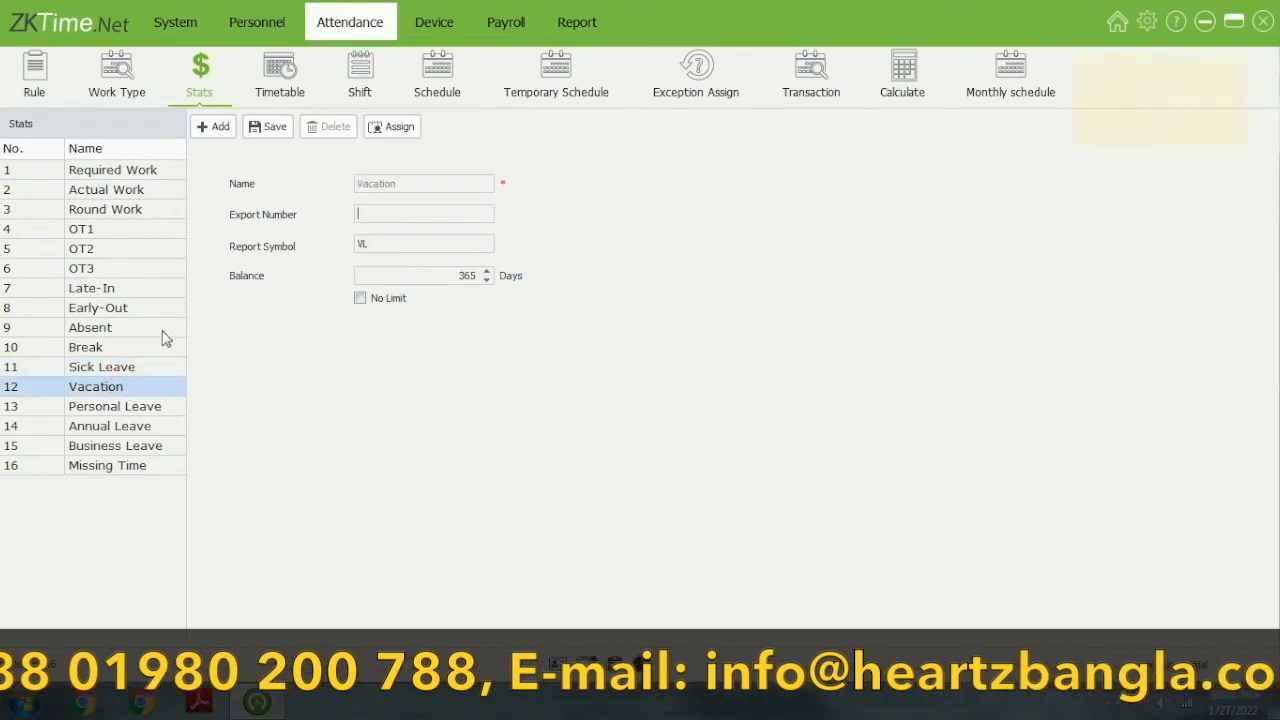
left_click(154, 369)
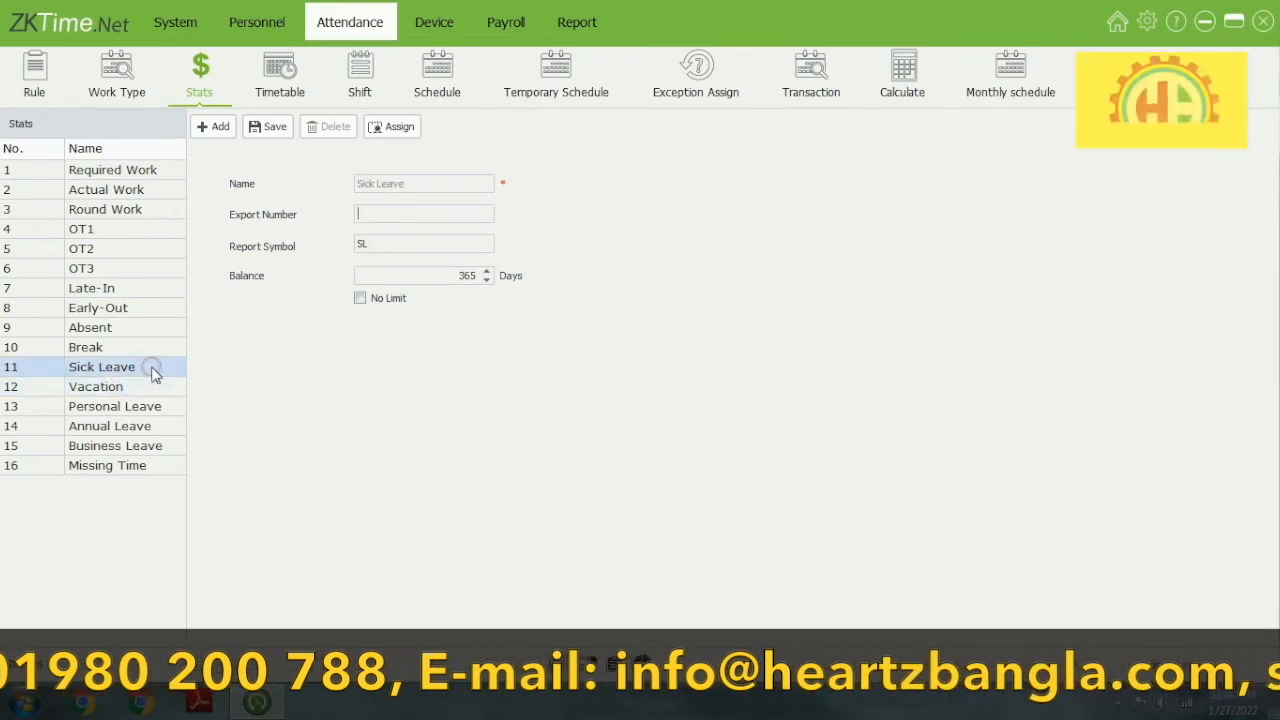
double_click(469, 279)
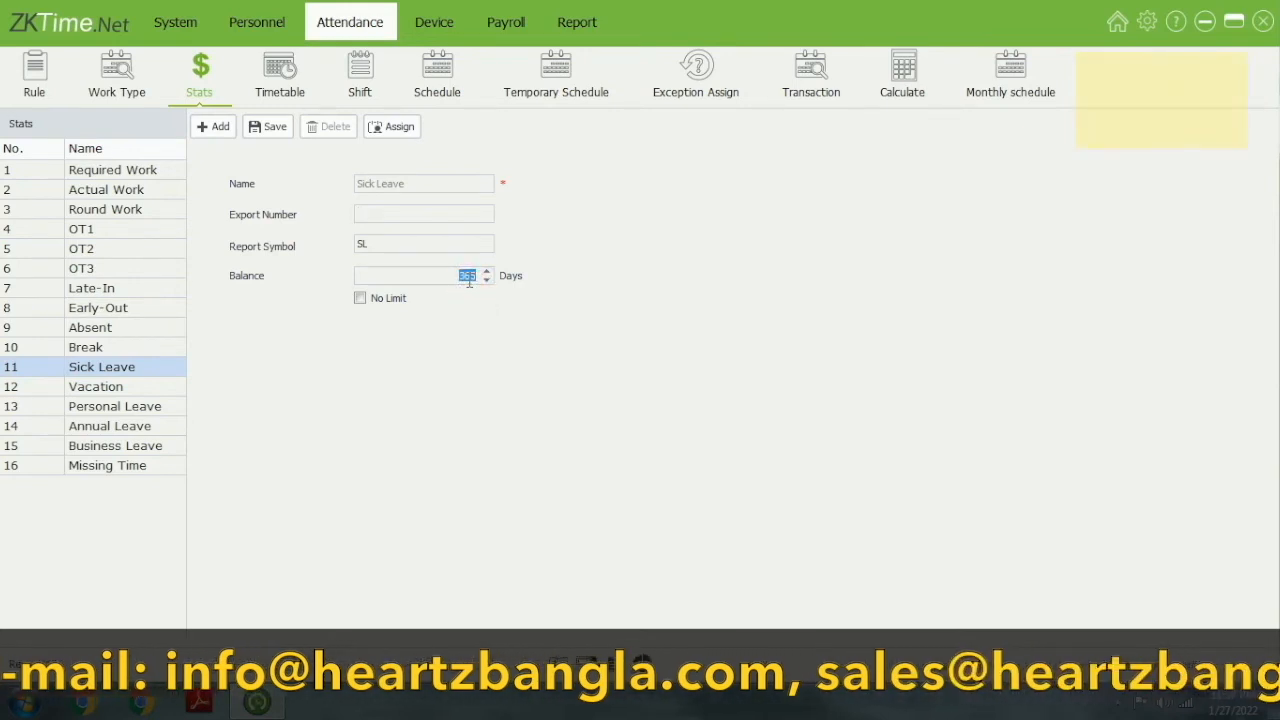
type("10")
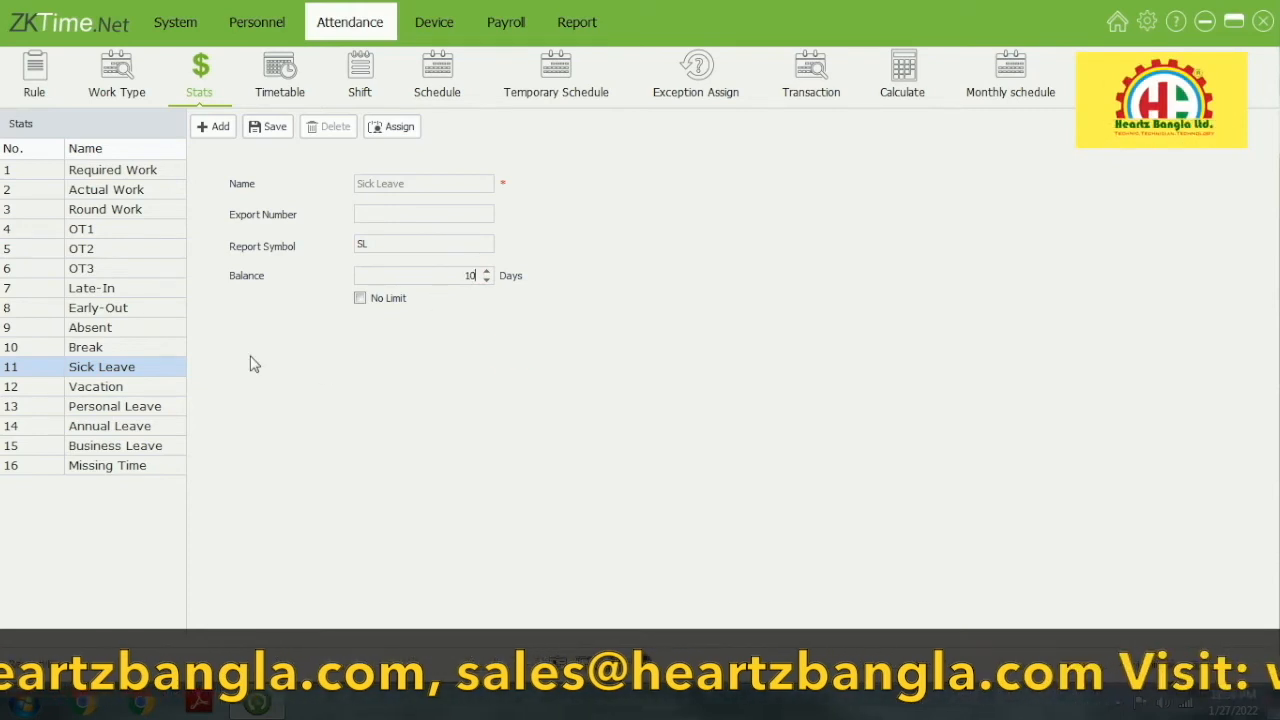
left_click(270, 132)
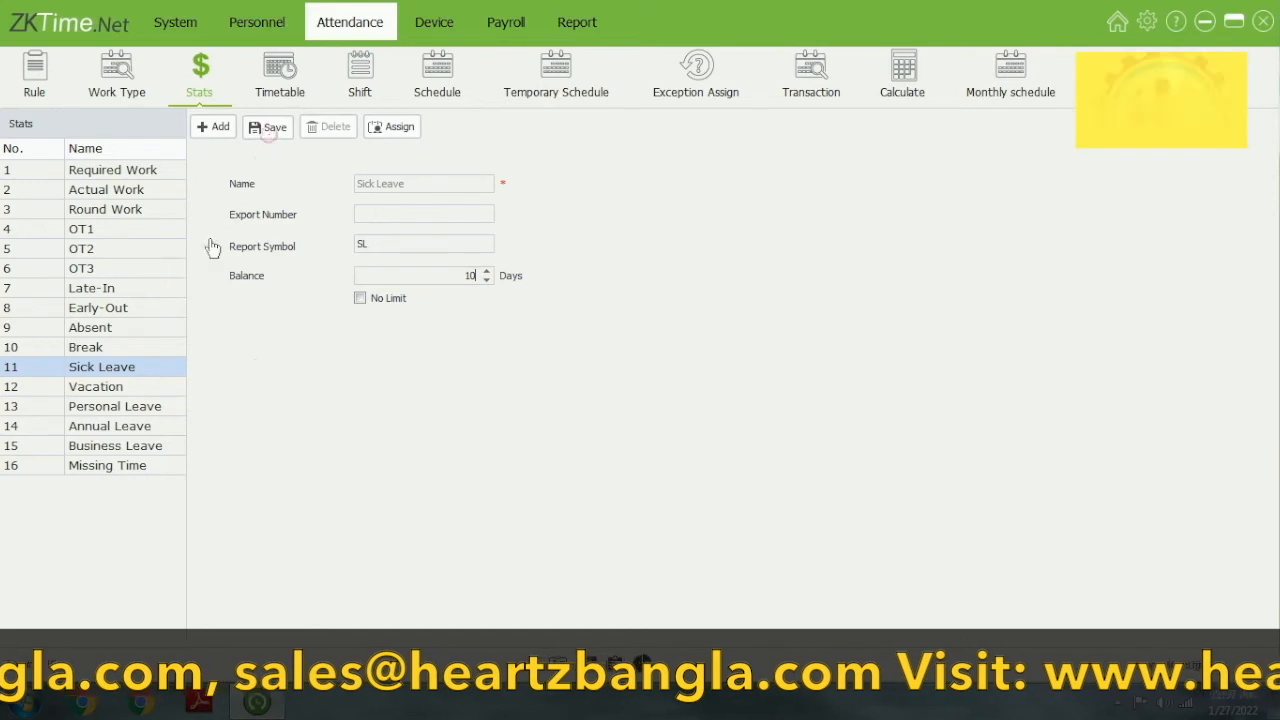
- Set the balance of Vacation to 10 days and of Personal Leave to 5 days, saving each stat
left_click(130, 390)
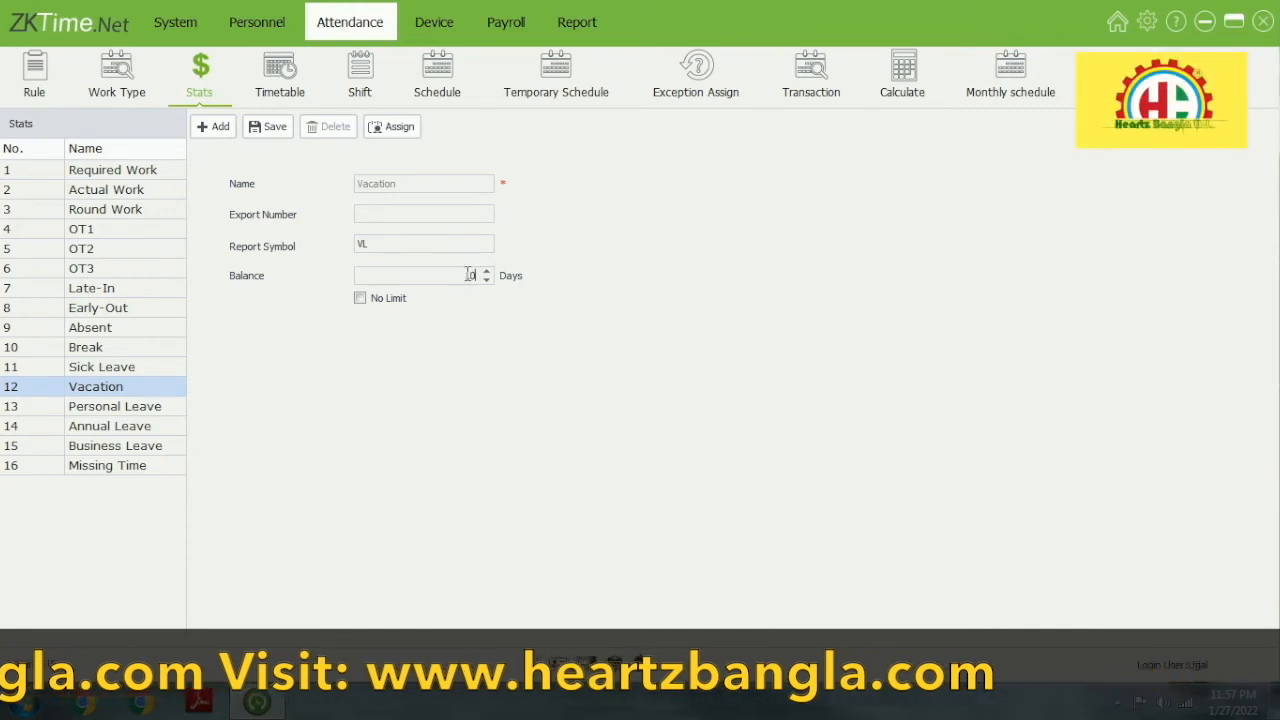
left_click(262, 127)
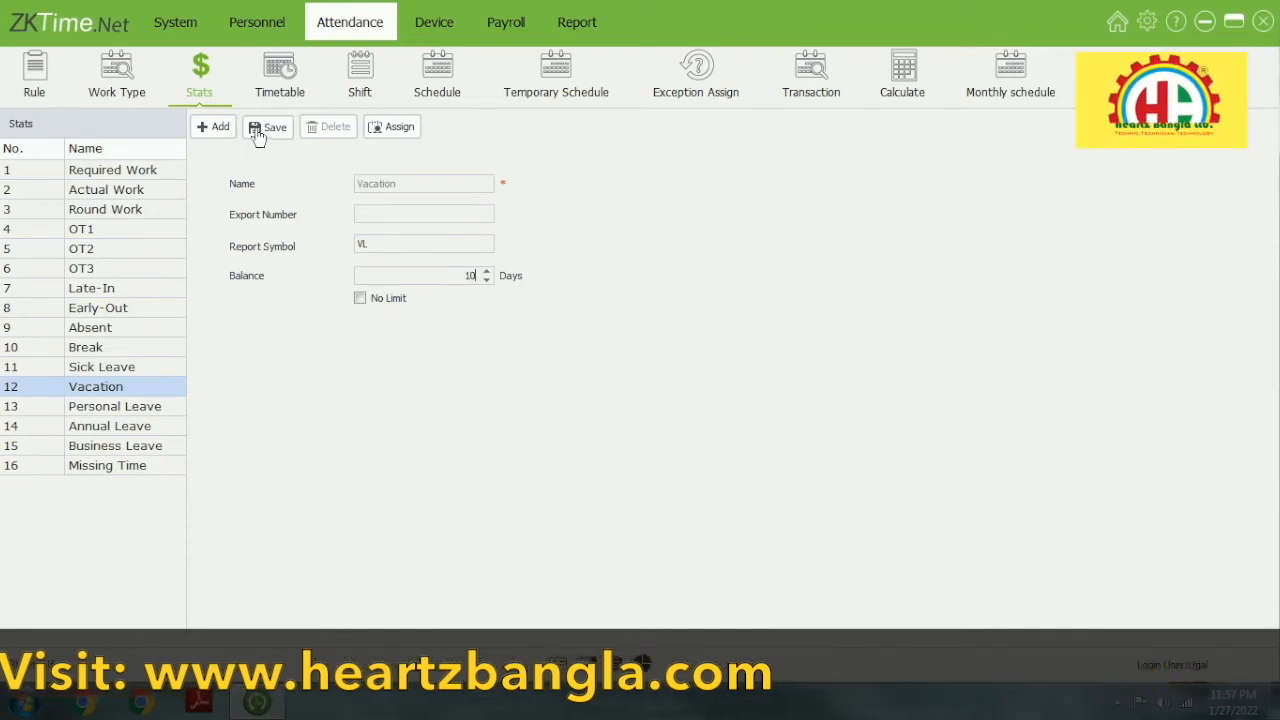
left_click(120, 408)
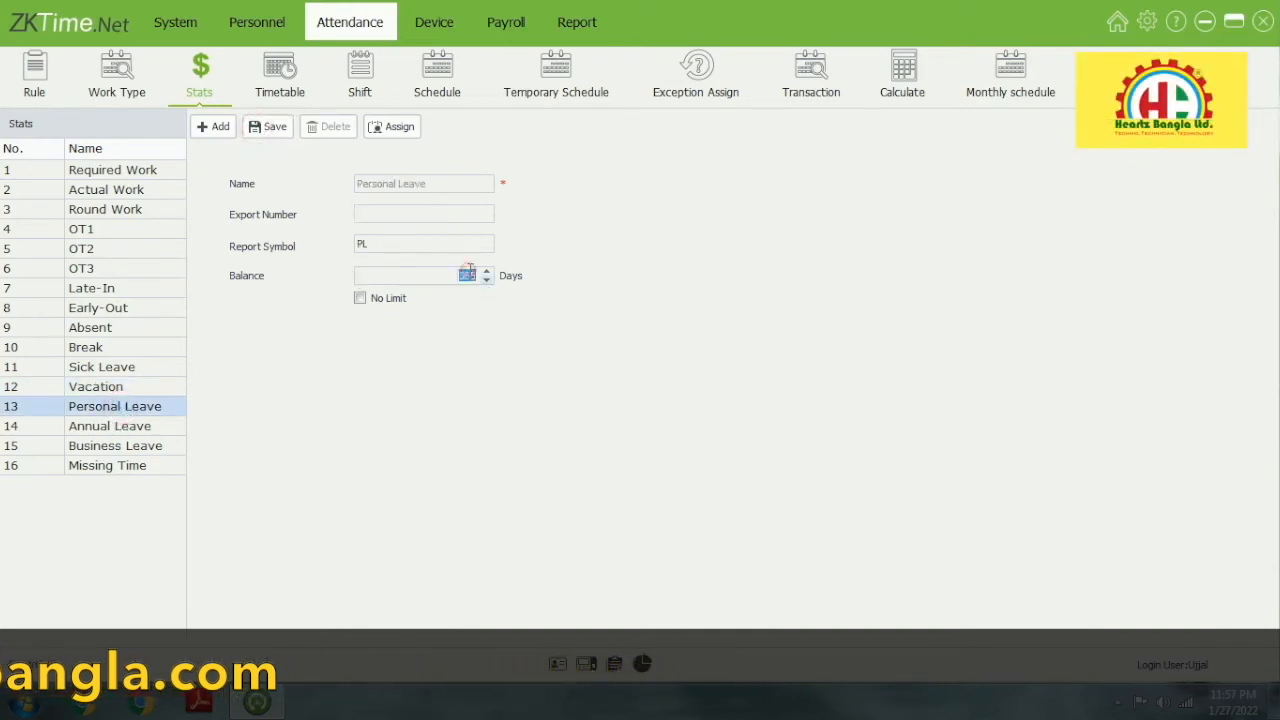
type("5")
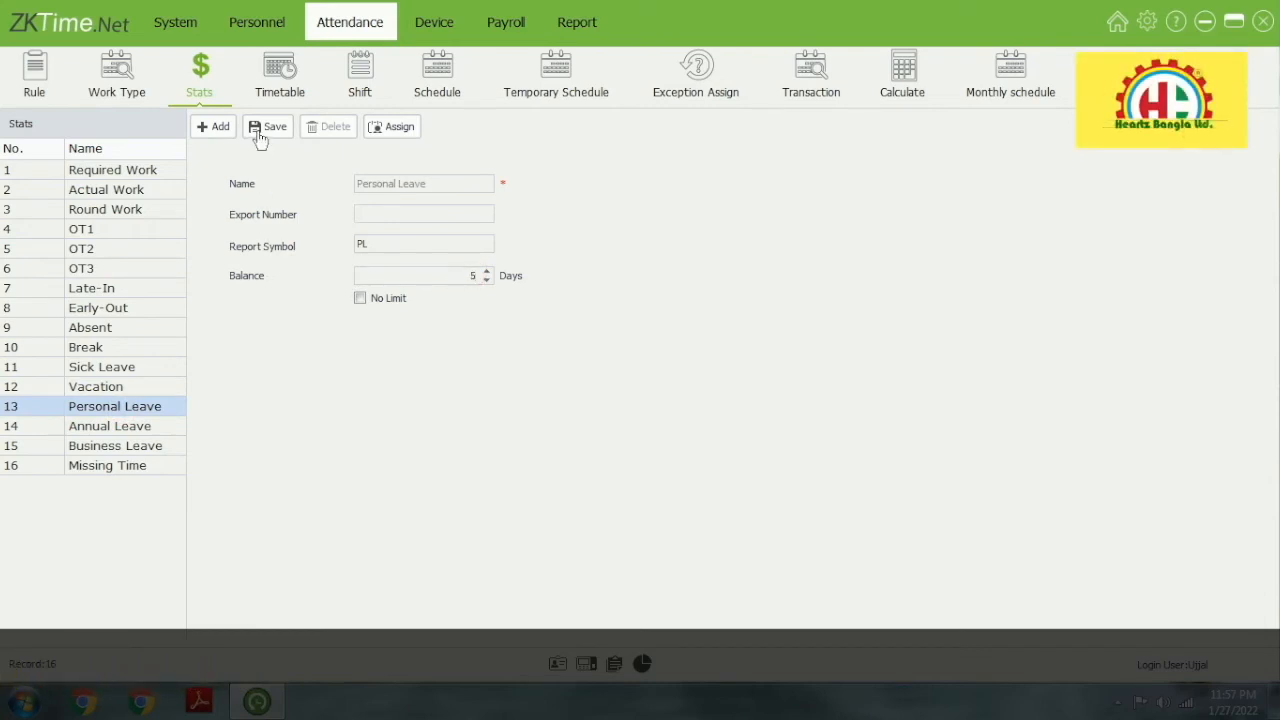
- Set the Annual Leave stat's balance to 5 days and save it
left_click(158, 430)
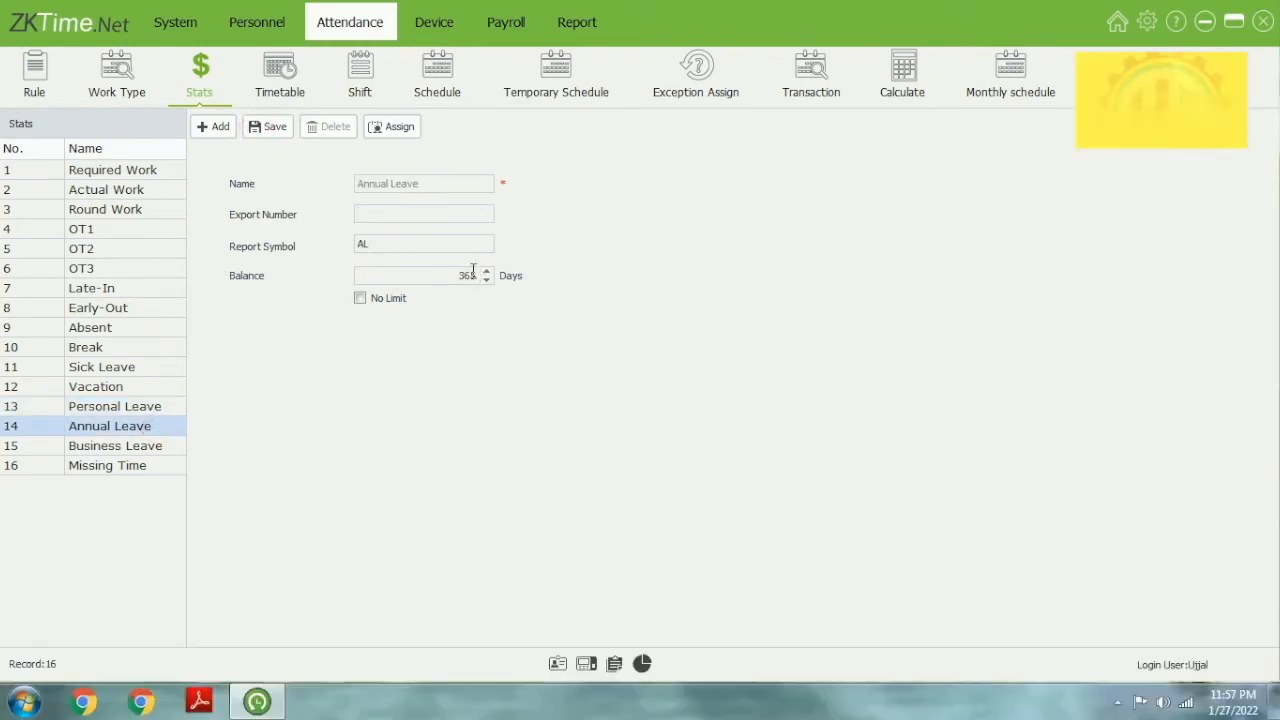
double_click(473, 270)
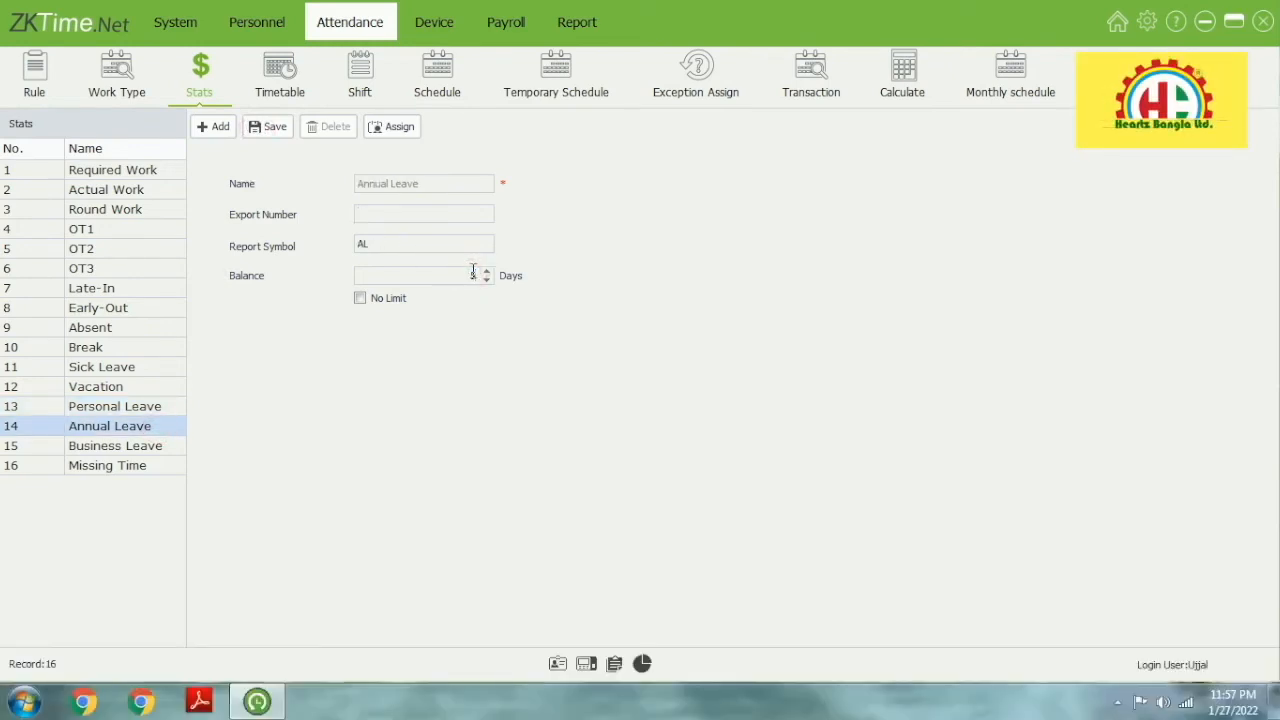
type("5")
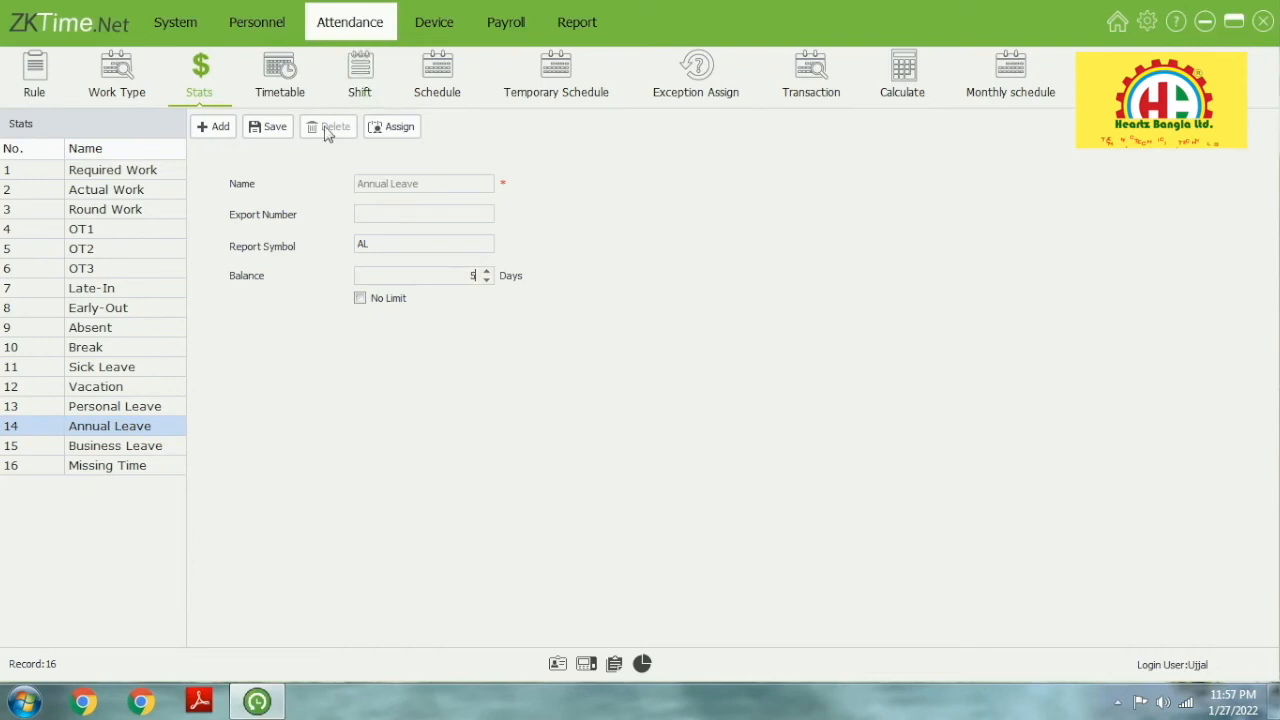
left_click(272, 128)
- Set the Business Leave stat's balance to 10 days and save it
left_click(128, 446)
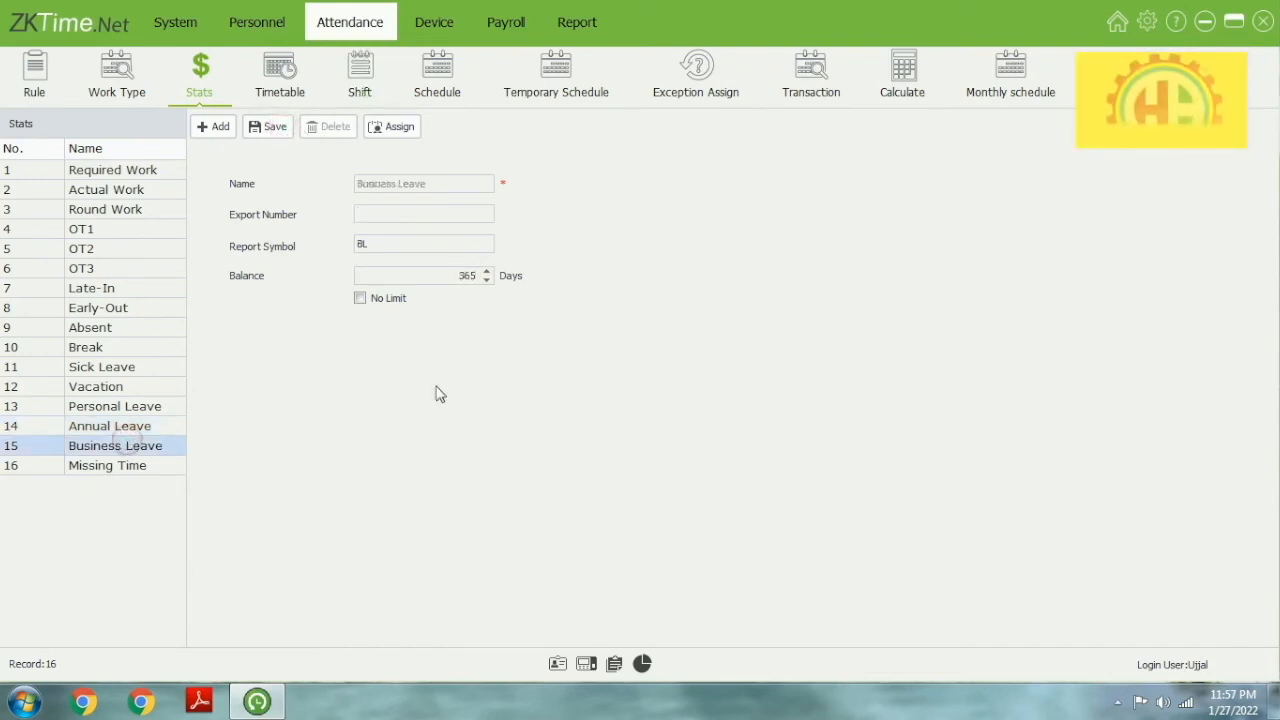
double_click(467, 276)
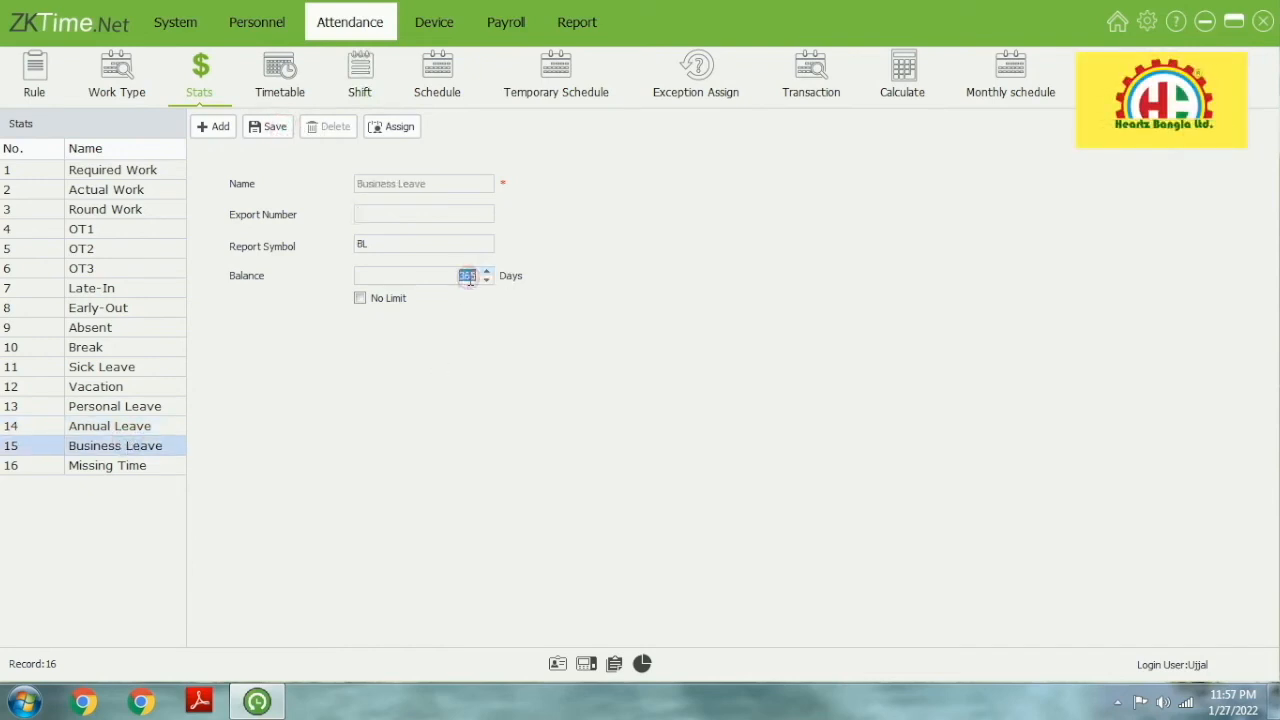
type("10")
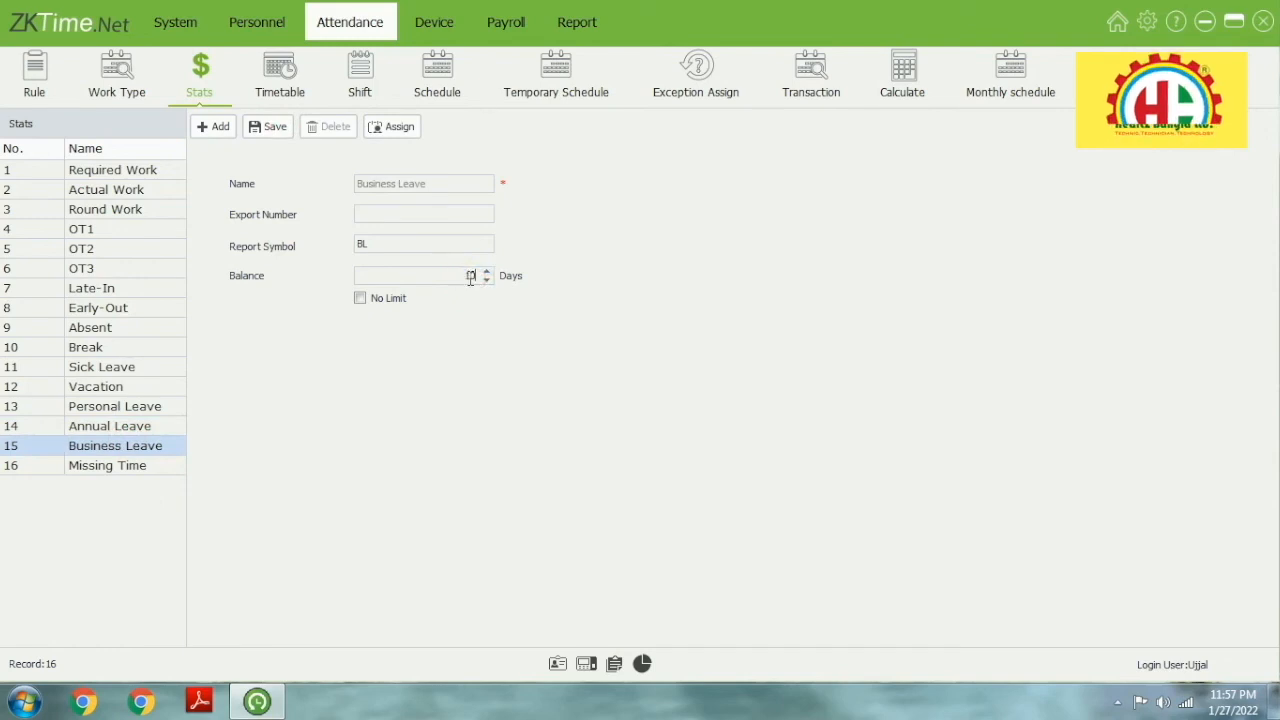
left_click(265, 130)
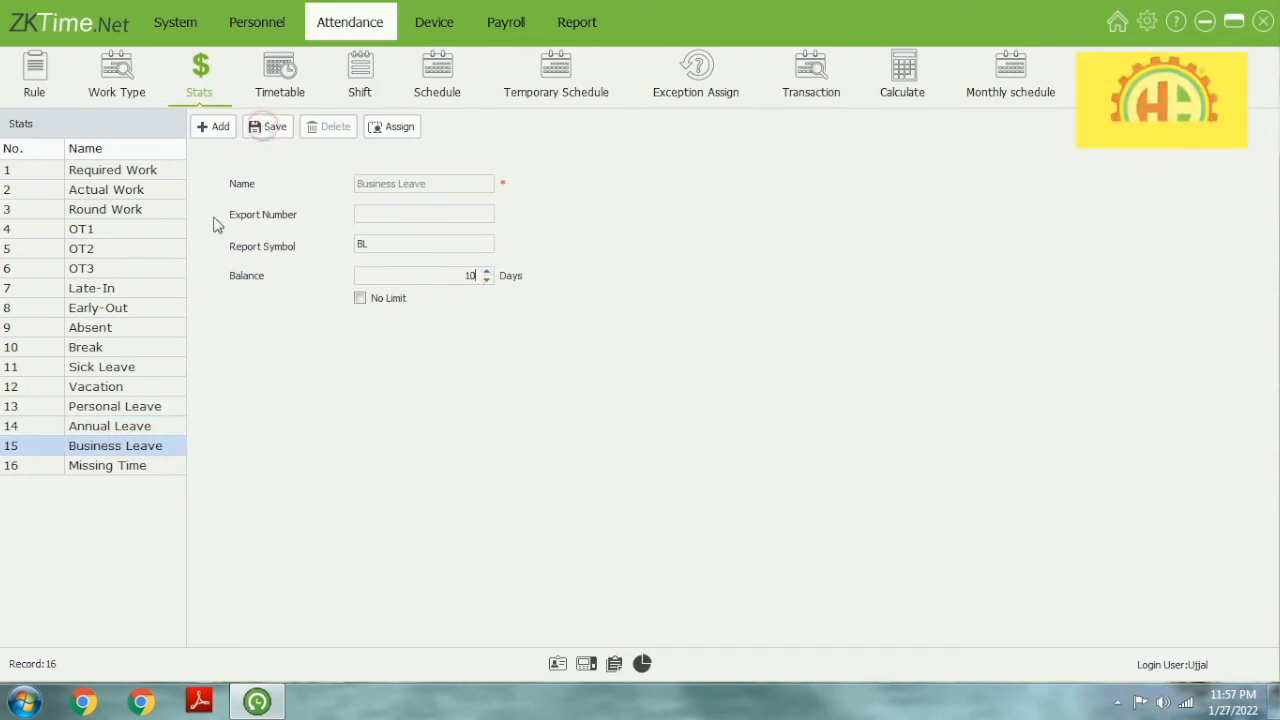
- Check the report symbol of the Missing Time stat
left_click(150, 467)
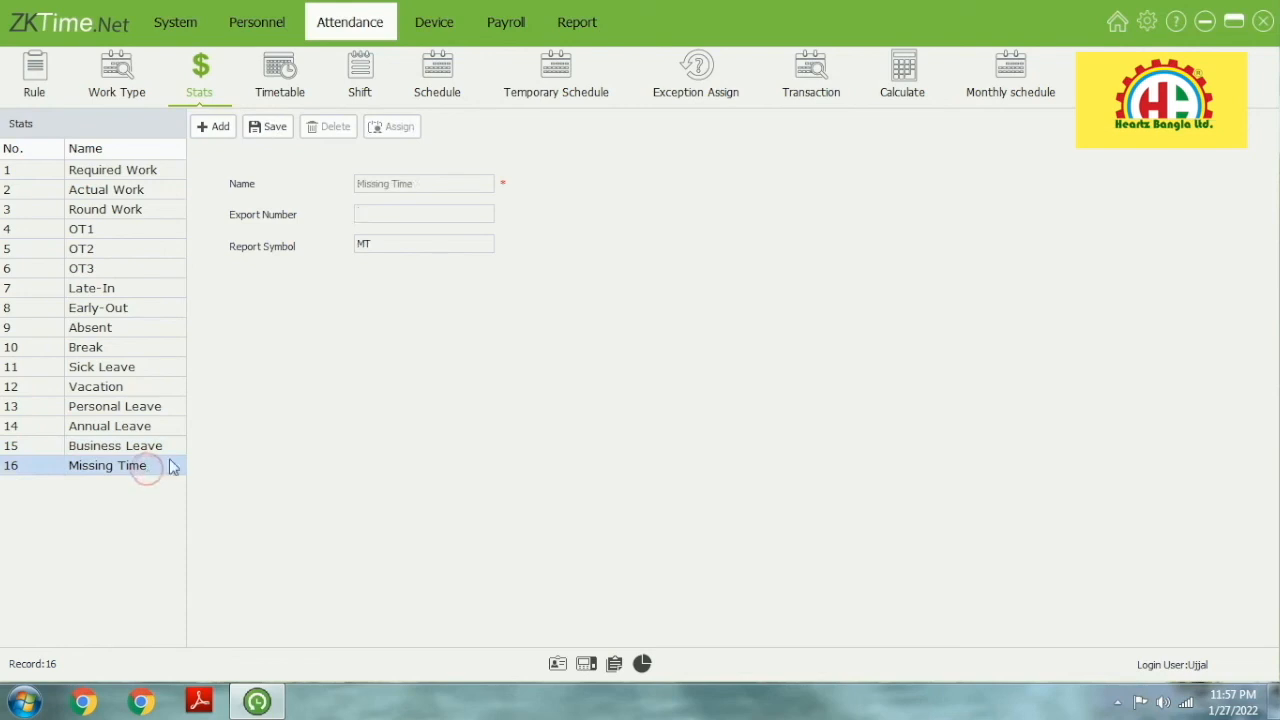
left_click_drag(384, 241, 335, 248)
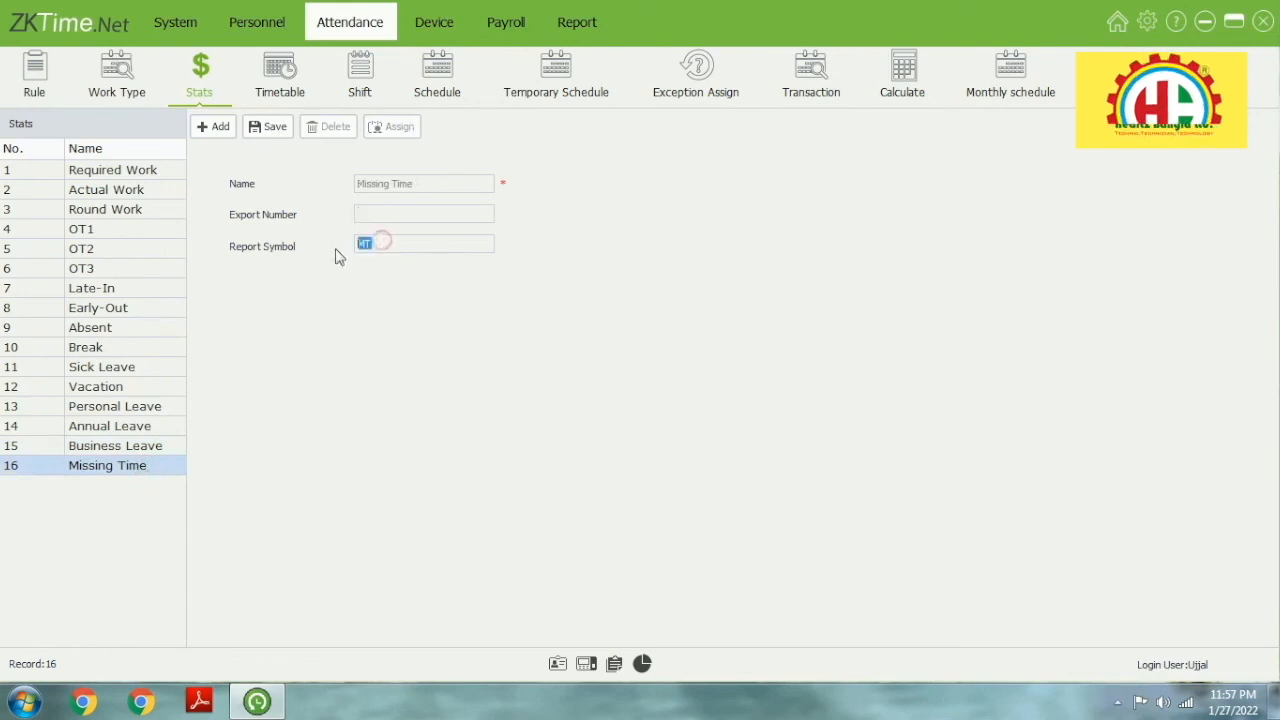
left_click(313, 413)
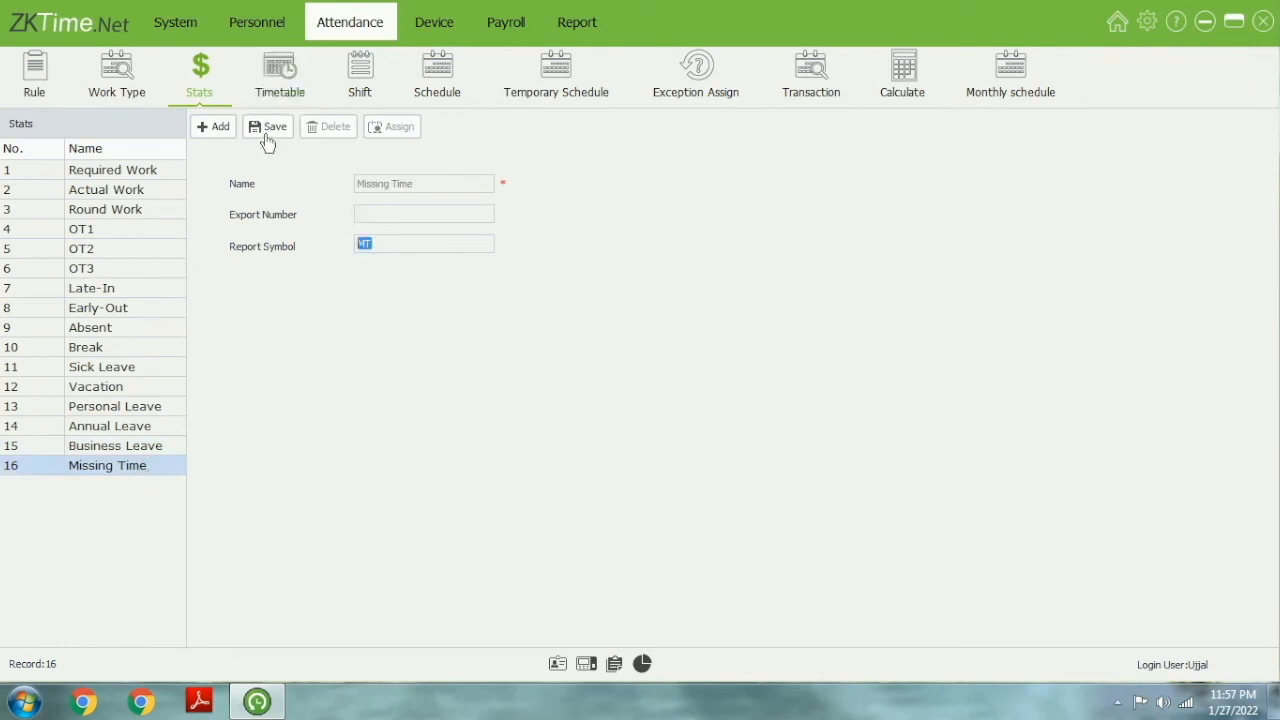